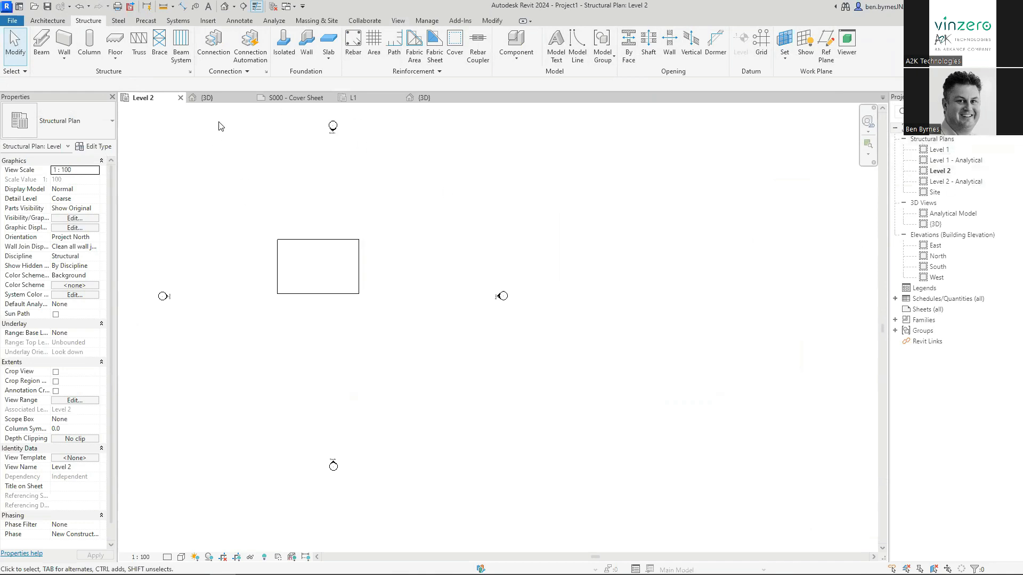
Step: Inspect the properties of the existing rectangular toposolid in the Level 2 plan
key("ctrl")
scroll(312, 274, "up", 2)
left_click(315, 298)
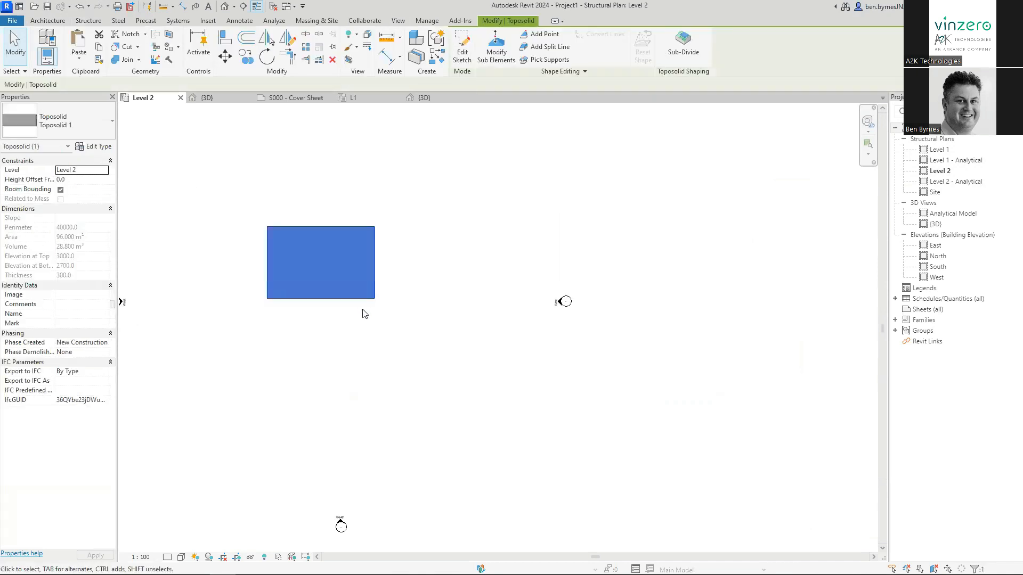
left_click(367, 320)
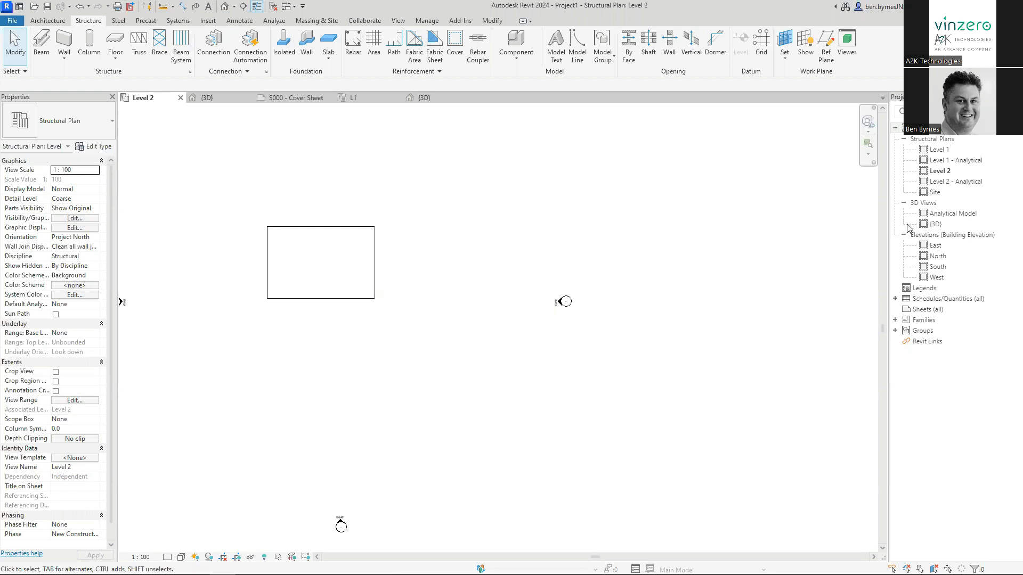
Step: Switch the drawing canvas to the dark theme and centre the toposolid in the plan view
left_click(398, 21)
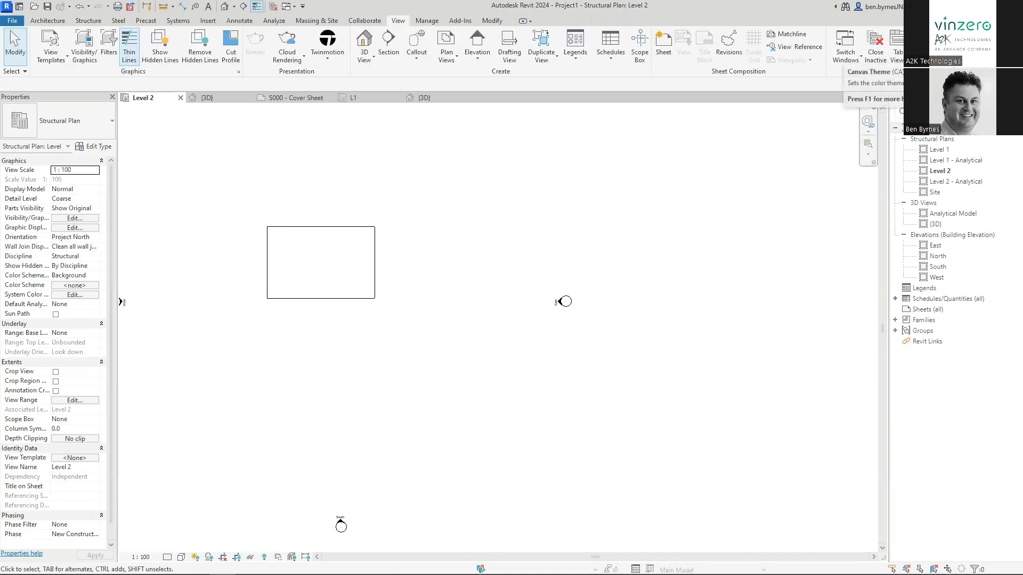
left_click(980, 46)
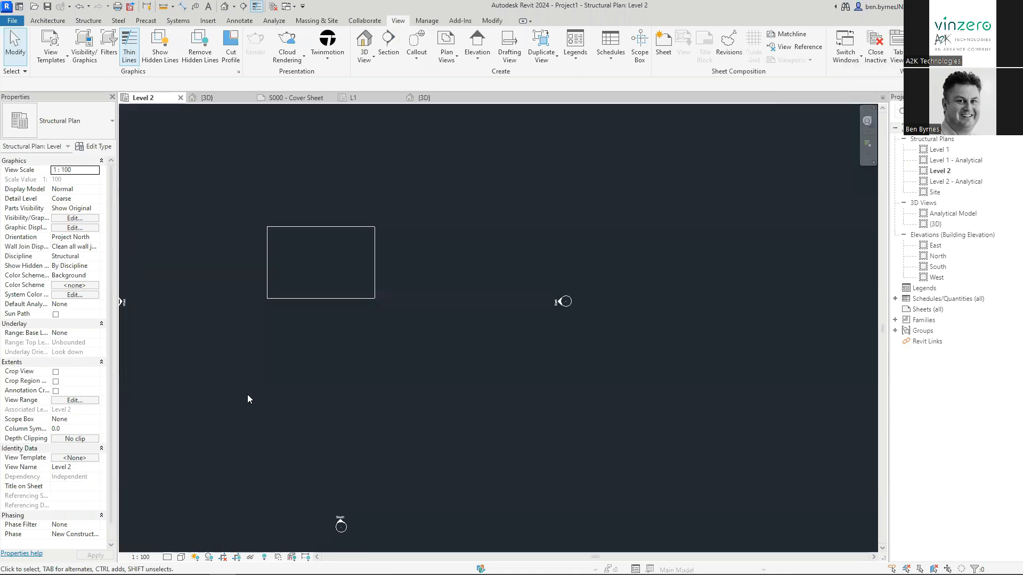
scroll(342, 368, "down", 2)
scroll(342, 381, "up", 1)
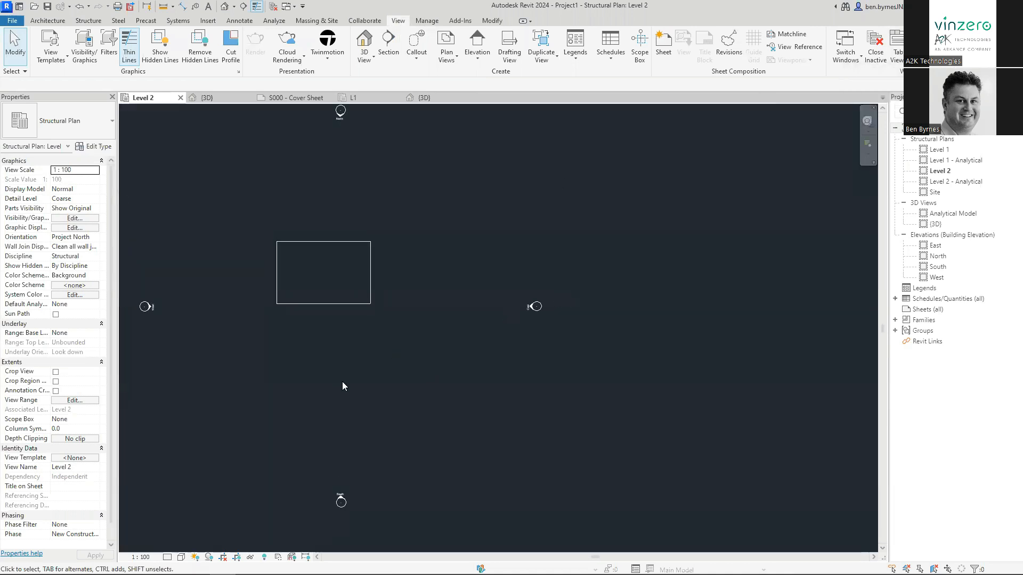
middle_click_drag(419, 387, 524, 418)
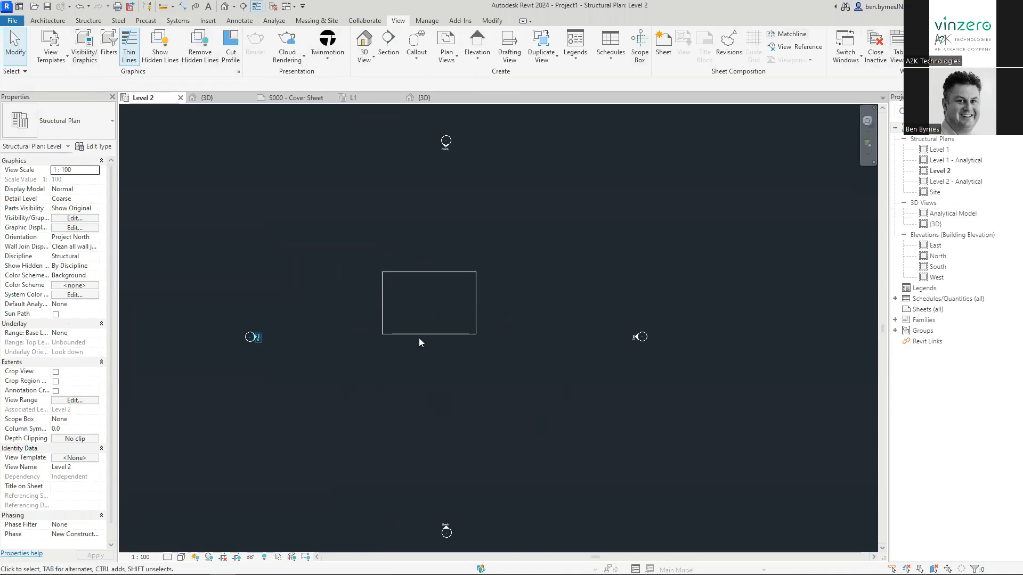
scroll(413, 328, "up", 4)
scroll(411, 328, "down", 1)
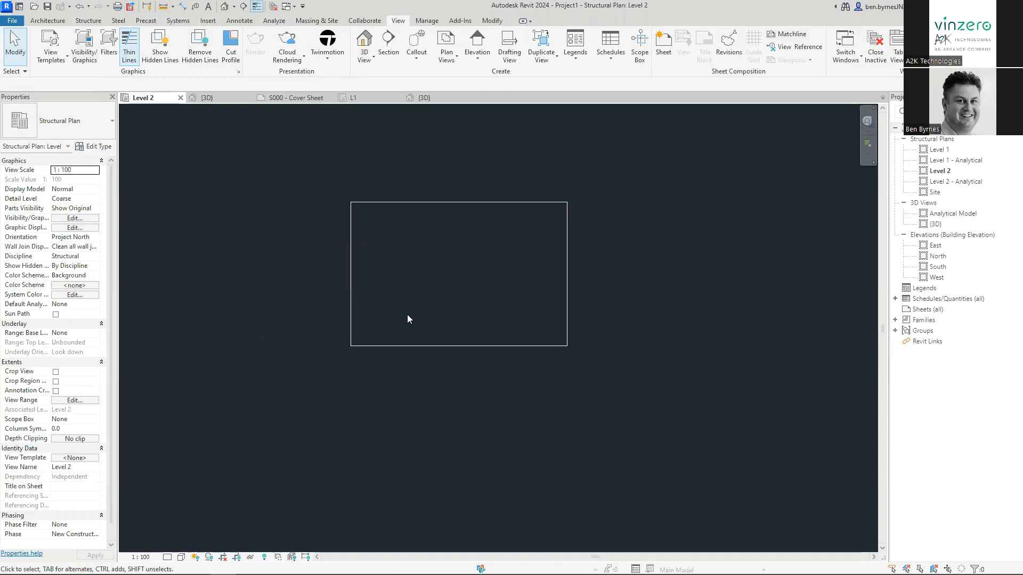
scroll(327, 369, "down", 1)
middle_click_drag(288, 394, 327, 400)
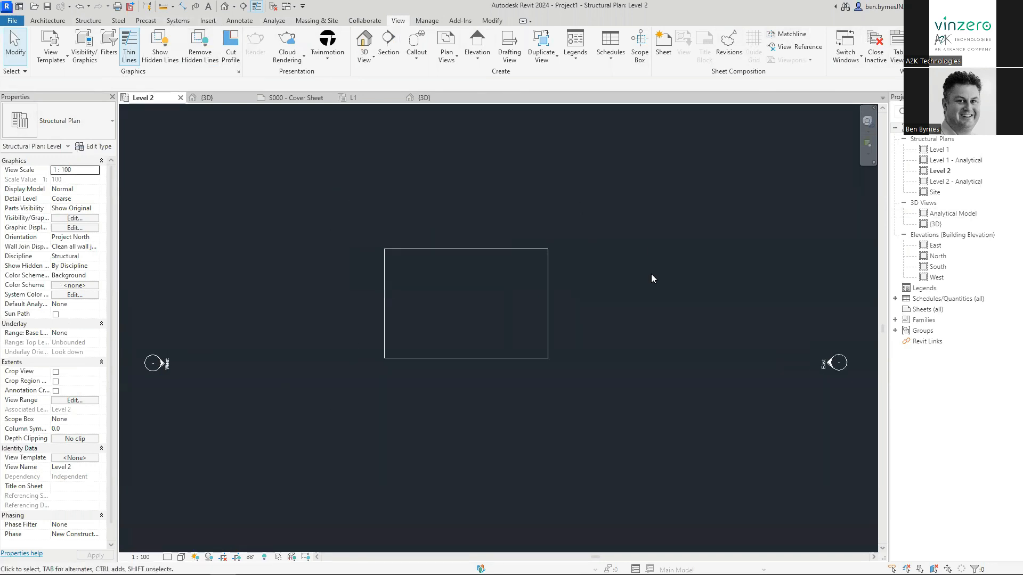
middle_click_drag(591, 289, 594, 326)
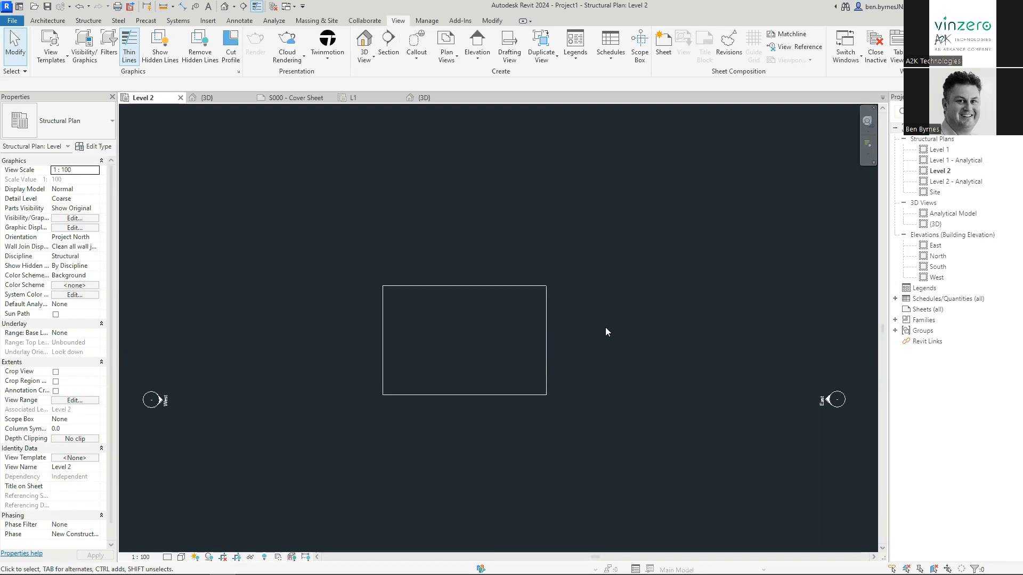
Step: Set the UI active theme to Dark in the program's color options
left_click(13, 23)
left_click(410, 253)
left_click(6, 7)
key("Escape")
left_click(12, 22)
left_click(165, 262)
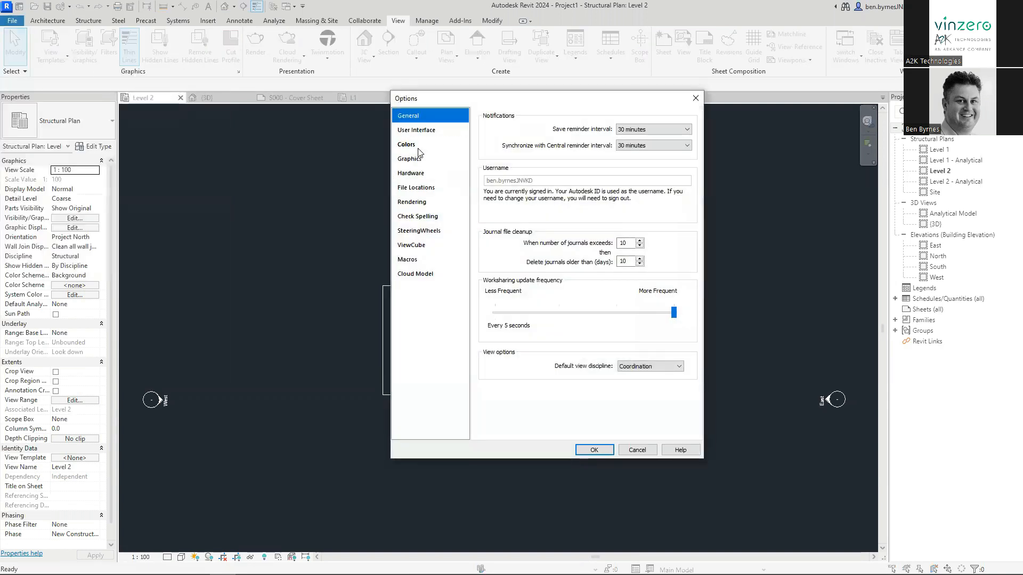
left_click(411, 144)
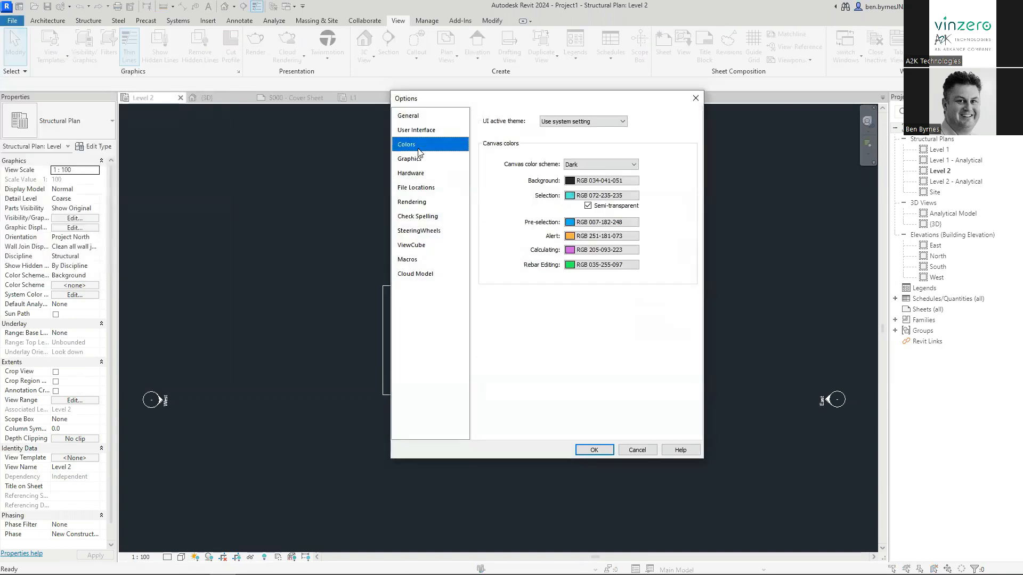
left_click(618, 122)
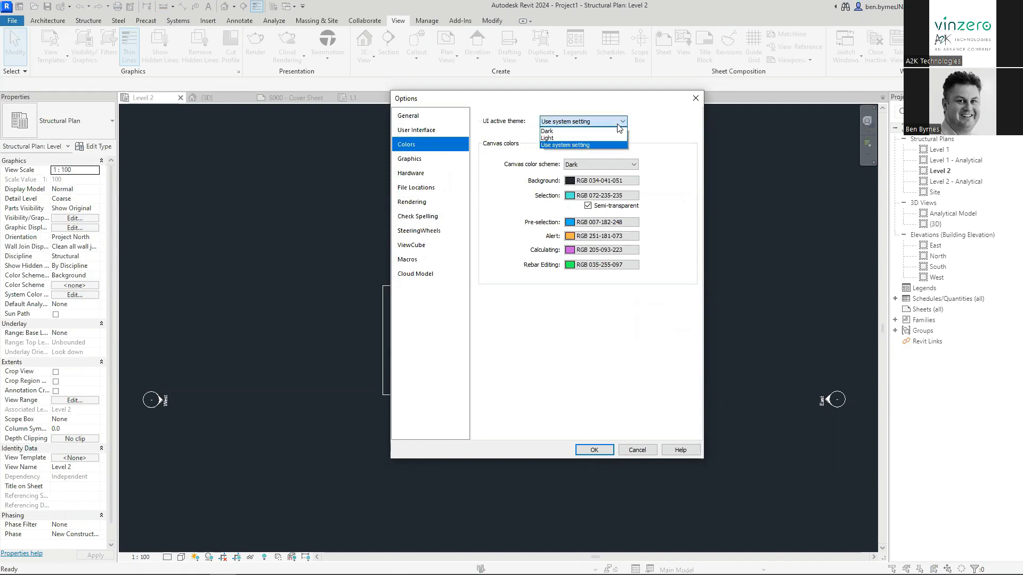
left_click(560, 131)
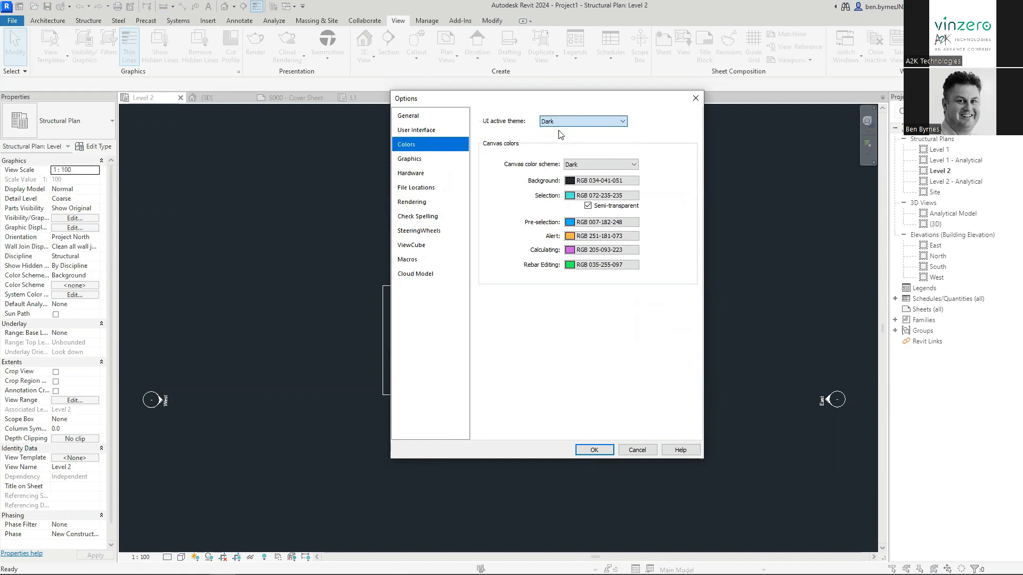
left_click(594, 450)
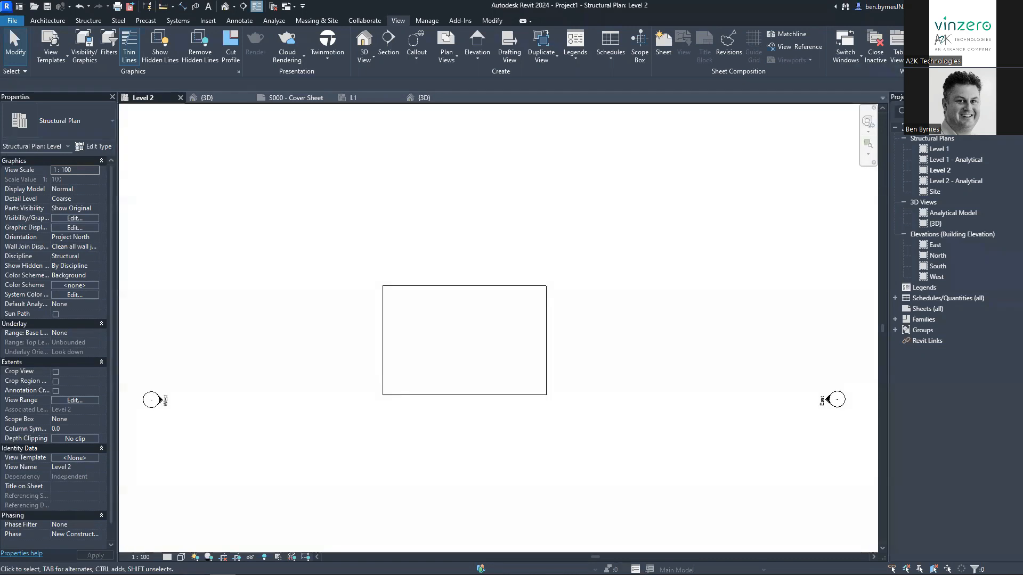
Step: Return the UI active theme to Use system setting in the color options
left_click(13, 21)
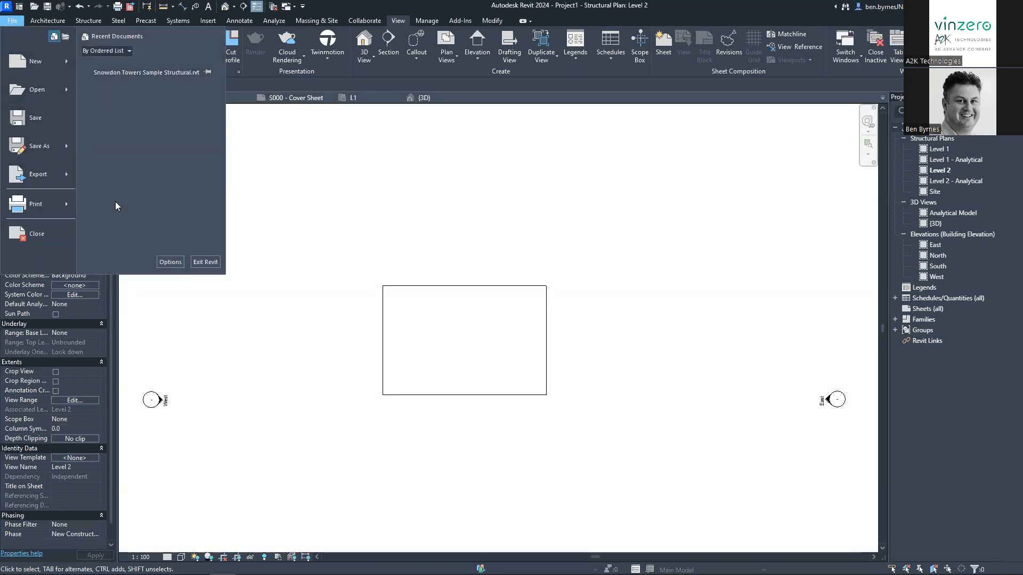
left_click(171, 263)
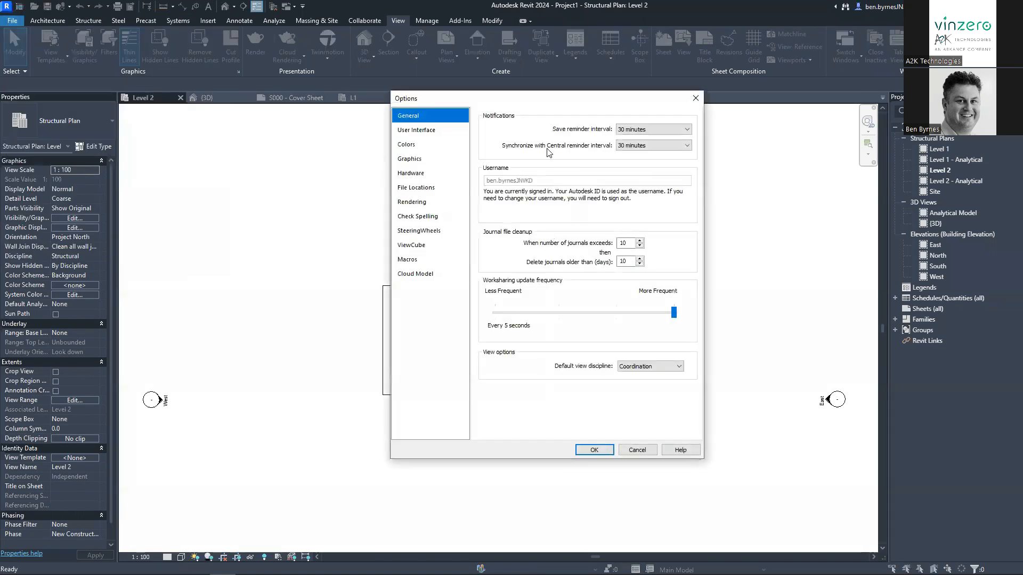
left_click(425, 146)
left_click(612, 128)
left_click(579, 145)
left_click(593, 450)
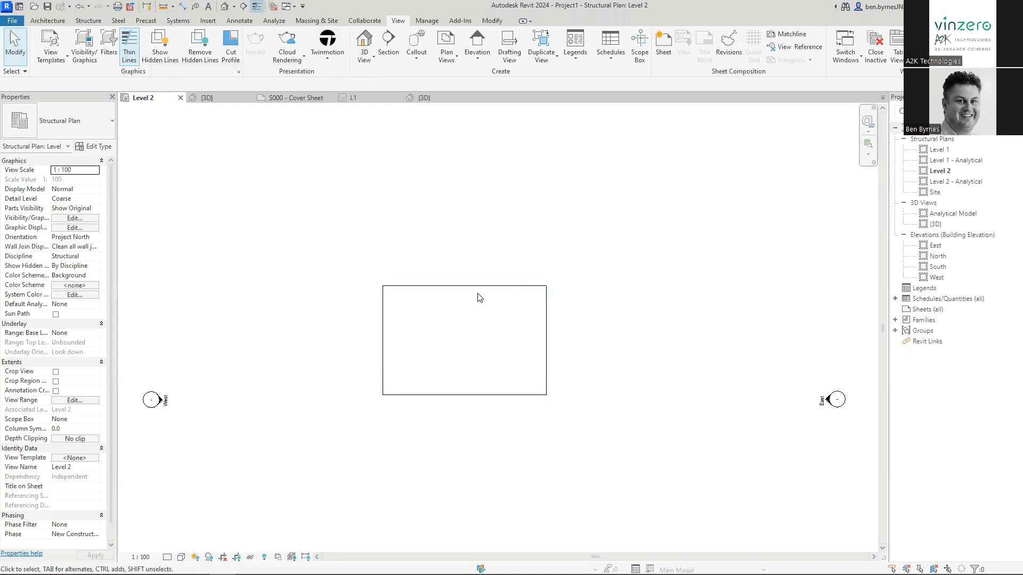
left_click(493, 290)
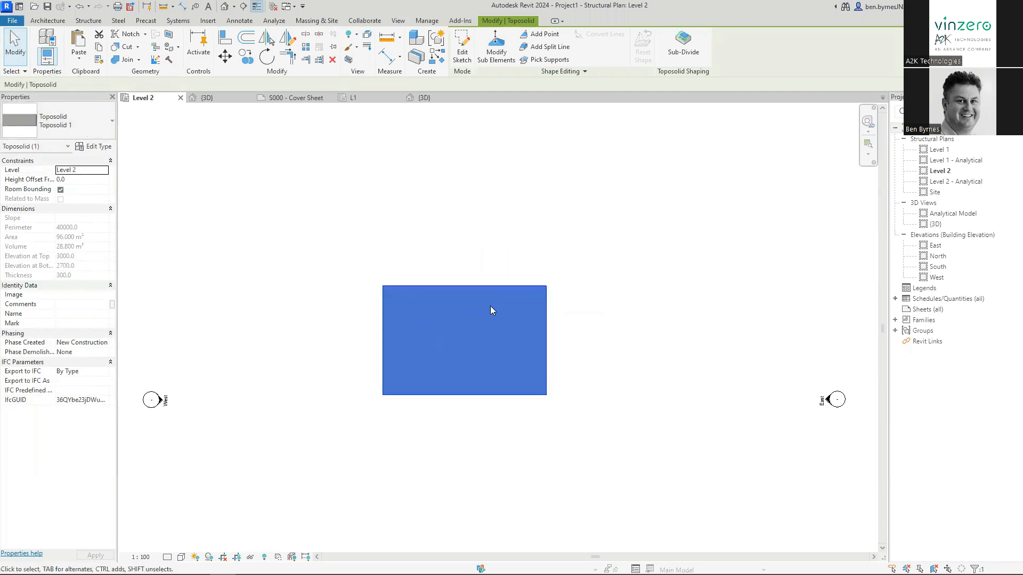
left_click(701, 362)
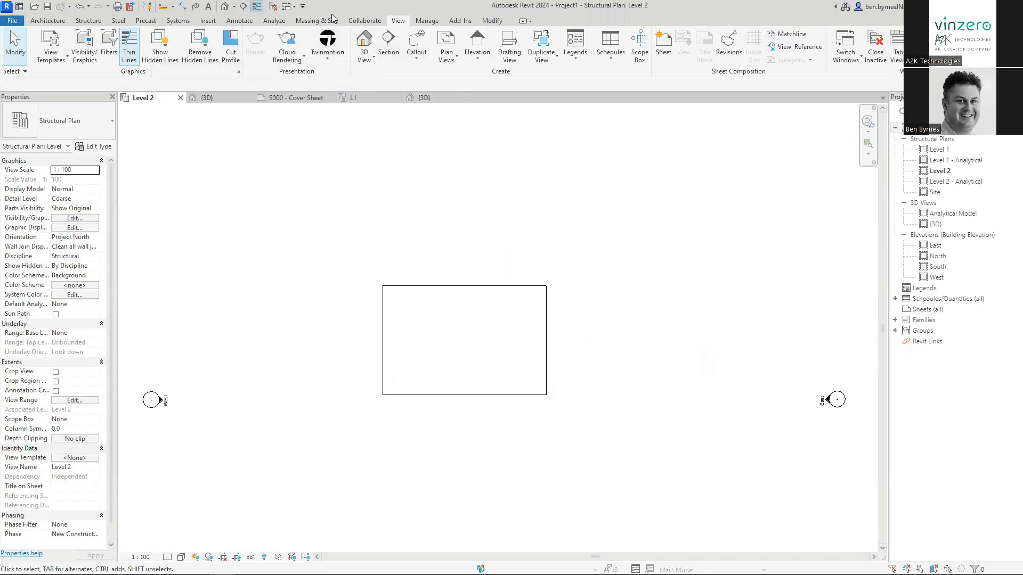
left_click(316, 21)
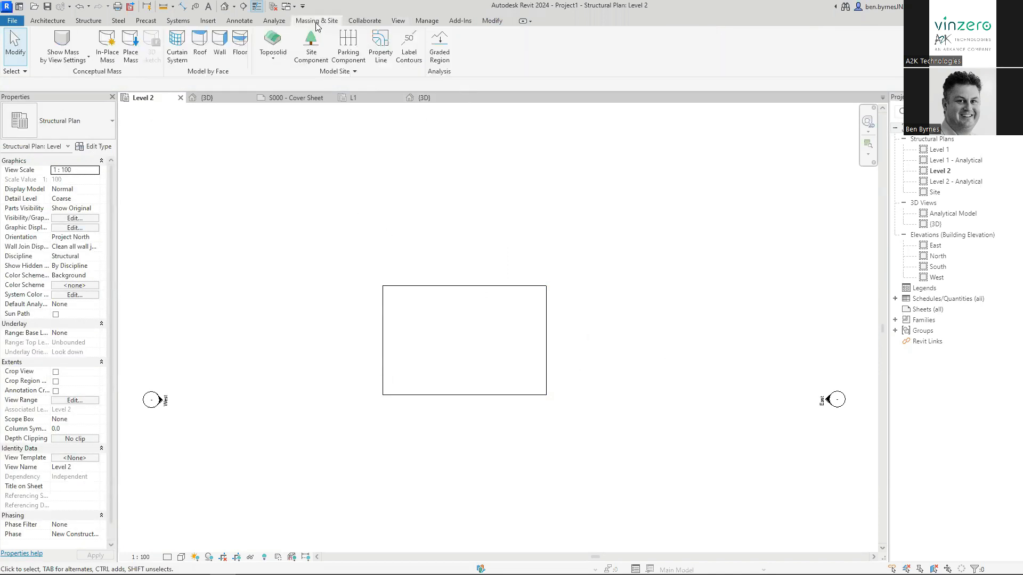
left_click(280, 54)
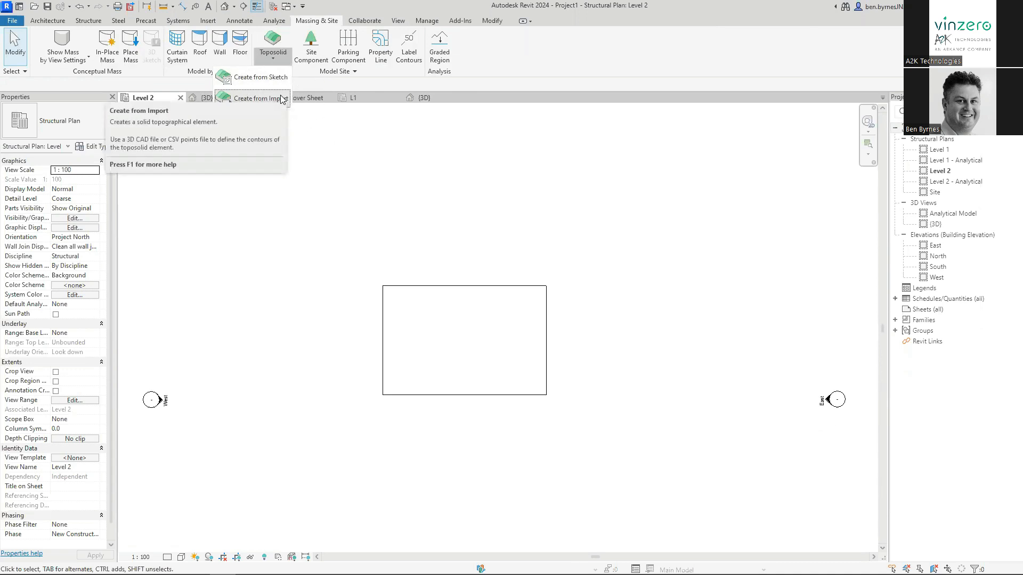
left_click(268, 99)
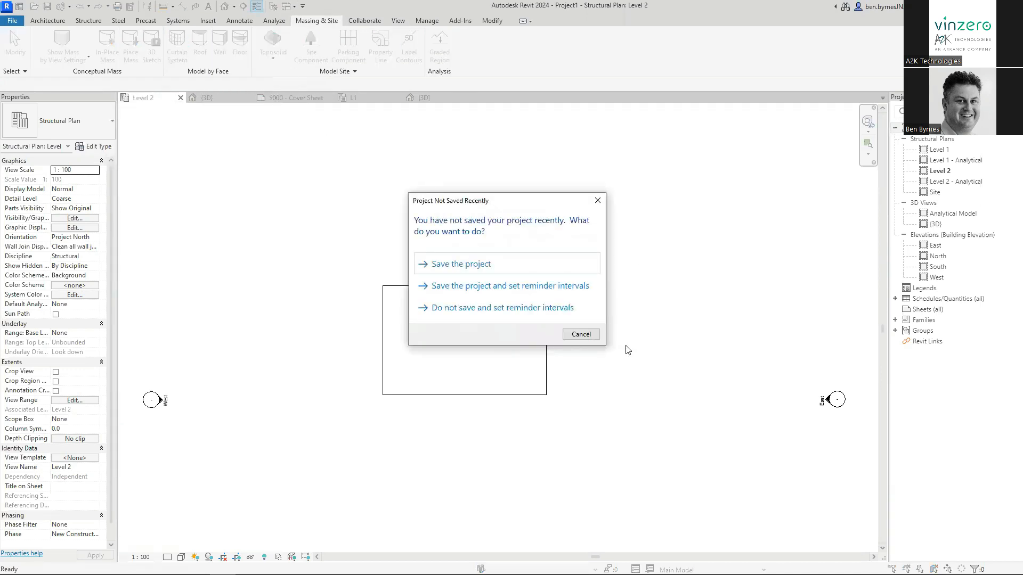
left_click(581, 334)
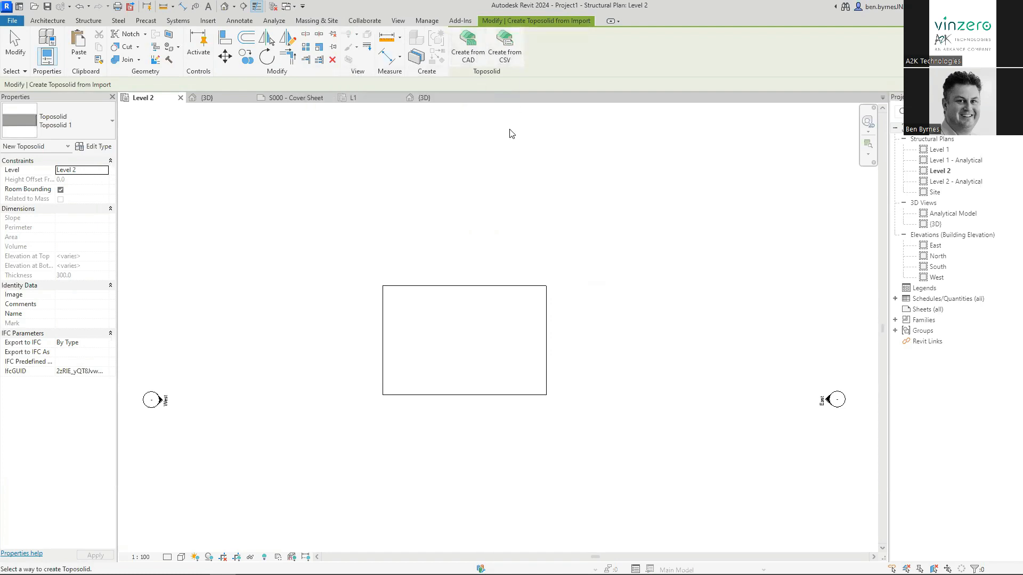
key("Escape")
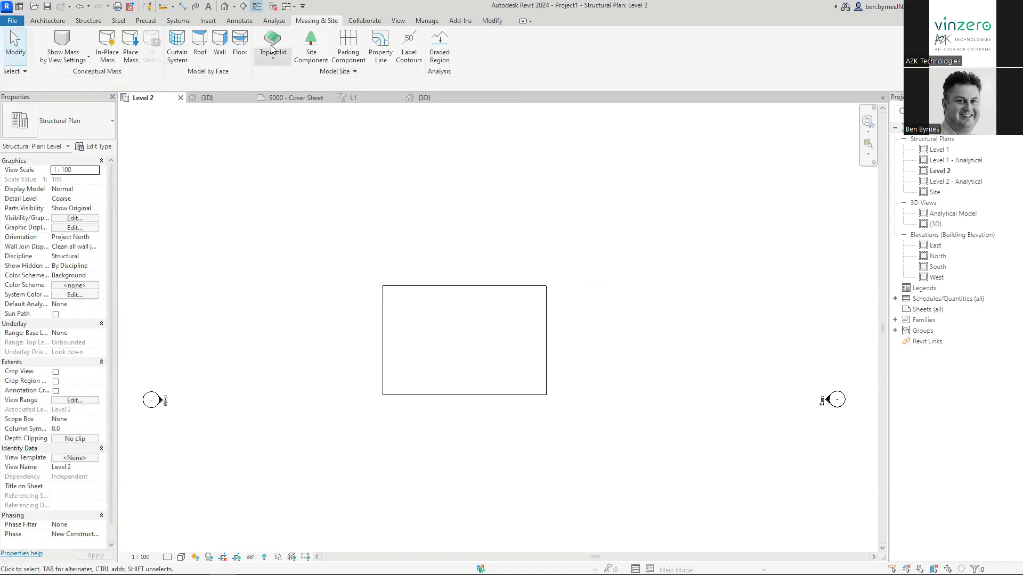
Step: Create a second toposolid on Level 2 from a rectangular boundary of about 9800 by 7700 mm, up and to the right of the existing one
left_click(273, 42)
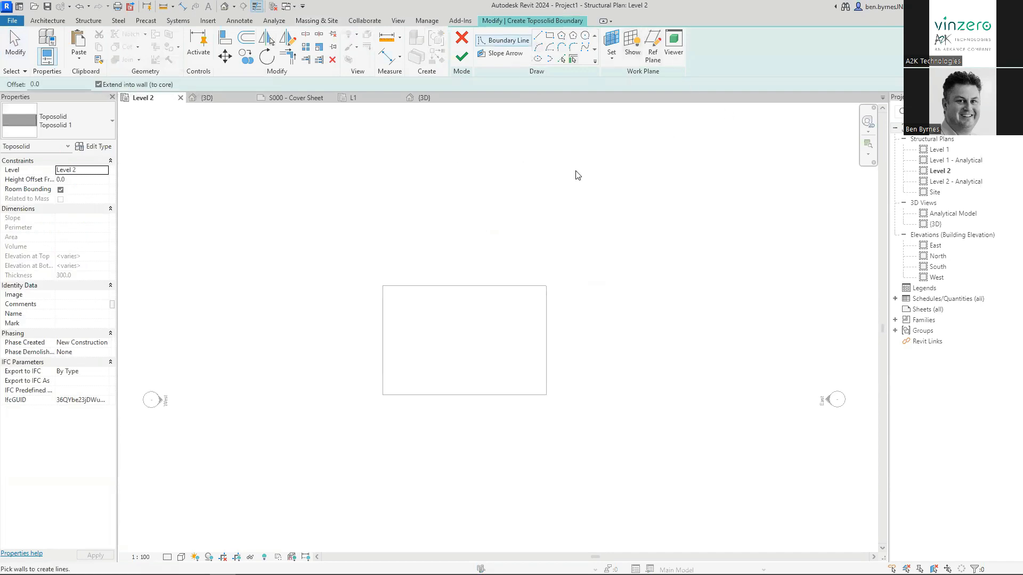
left_click(553, 38)
left_click(600, 224)
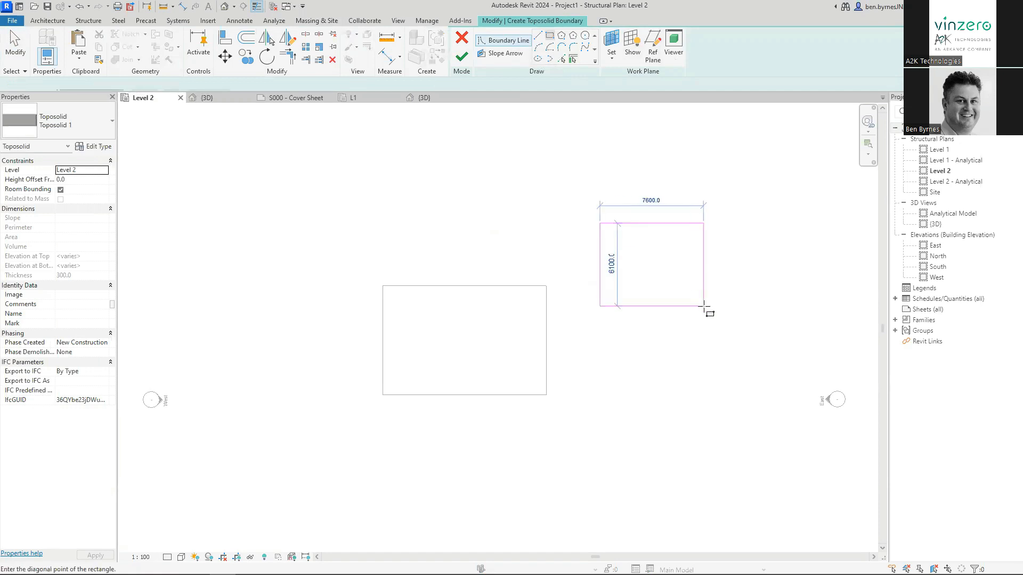
left_click(733, 328)
left_click(461, 55)
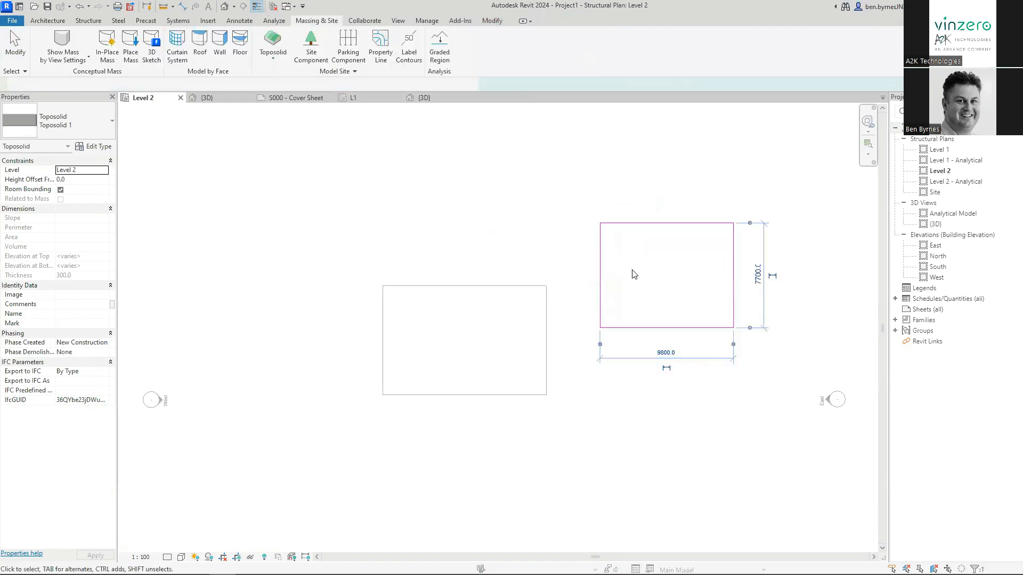
left_click(564, 292)
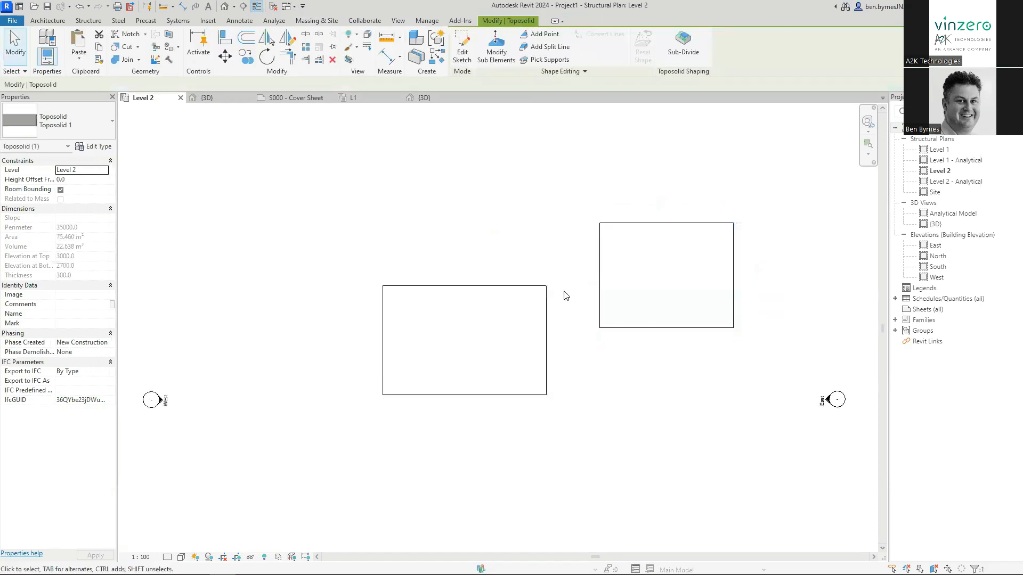
Step: Open the layer structure of the new toposolid's type, Toposolid 1, with the section preview shown
left_click(681, 330)
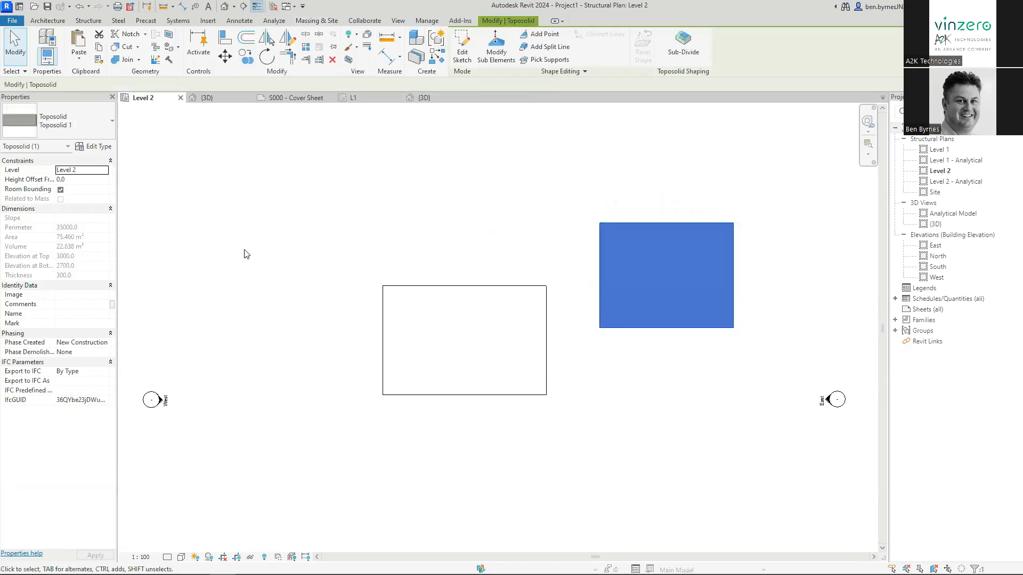
left_click(90, 133)
left_click(277, 192)
left_click(645, 223)
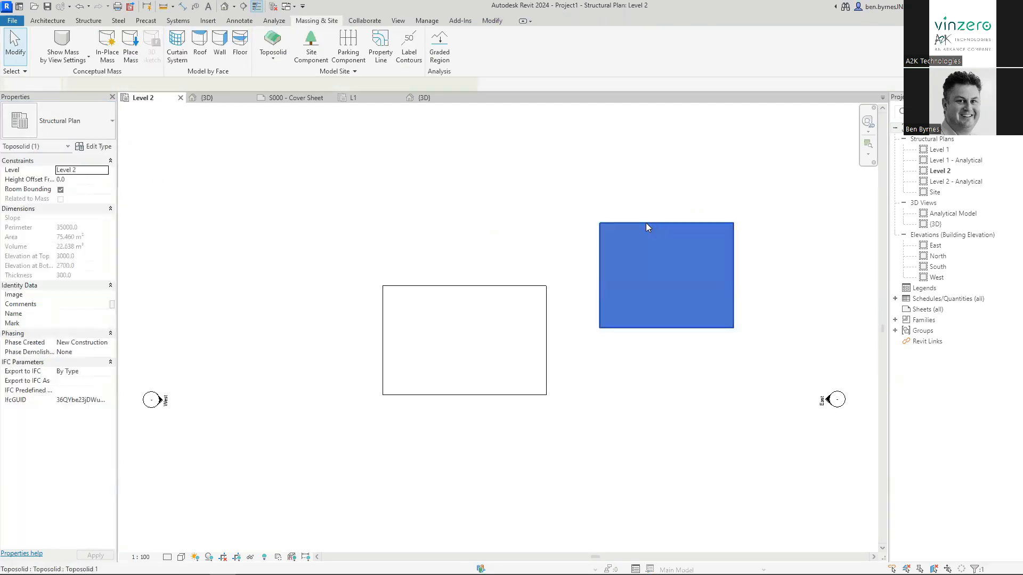
left_click(100, 147)
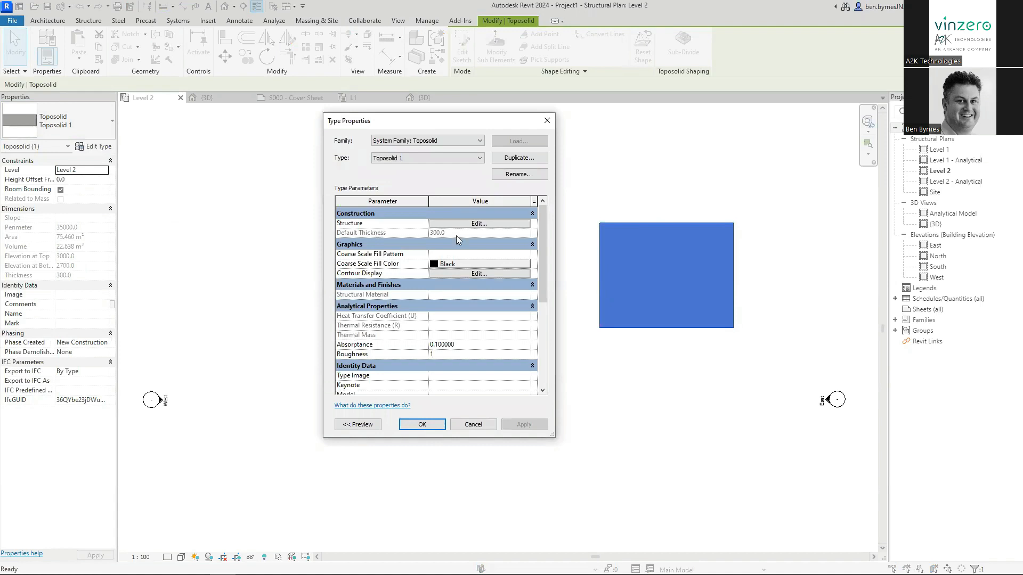
left_click(356, 424)
left_click(587, 226)
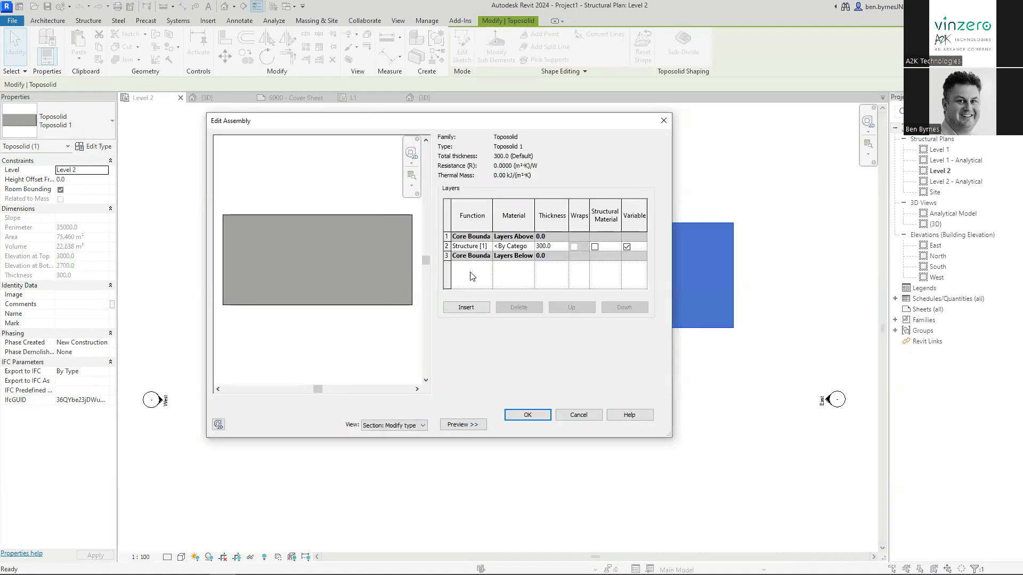
Step: Insert a second structure layer inside the core boundary of Toposolid 1 and set the upper layer's thickness to 50 mm
left_click(466, 309)
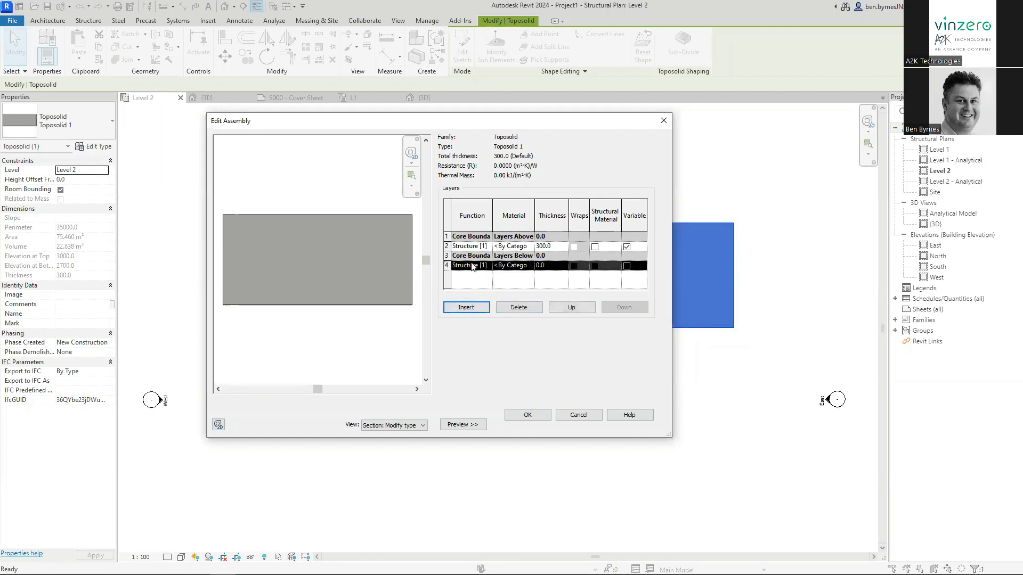
left_click(589, 311)
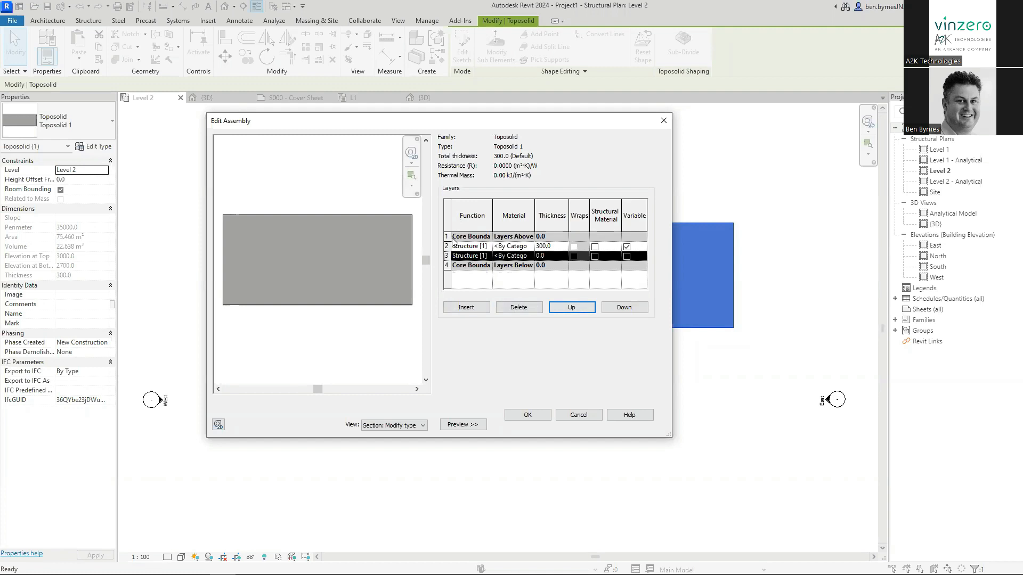
left_click(544, 247)
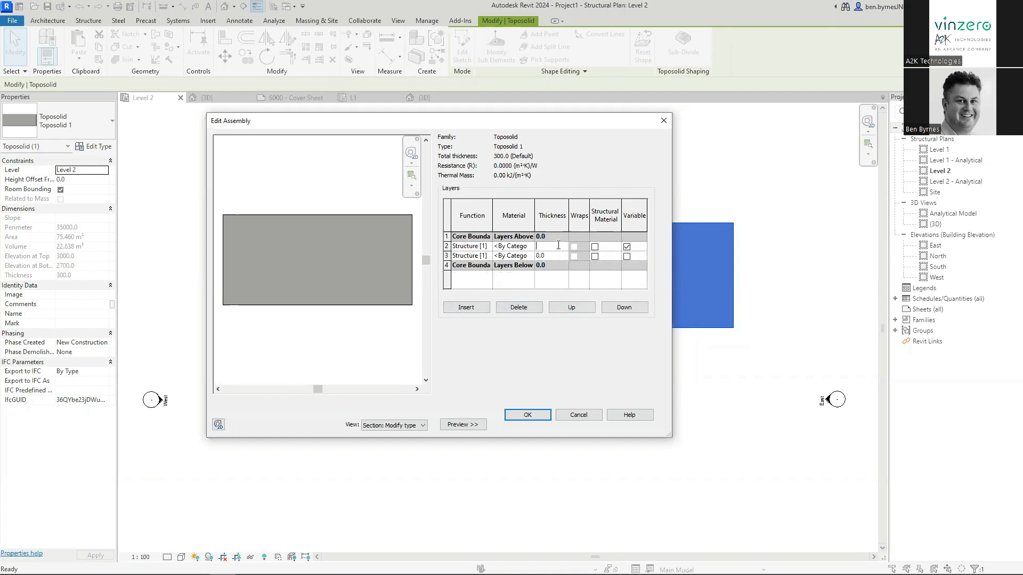
Step: Search the project materials for grass for the upper layer and discard the toposolid type edits
left_click(529, 248)
left_click(532, 247)
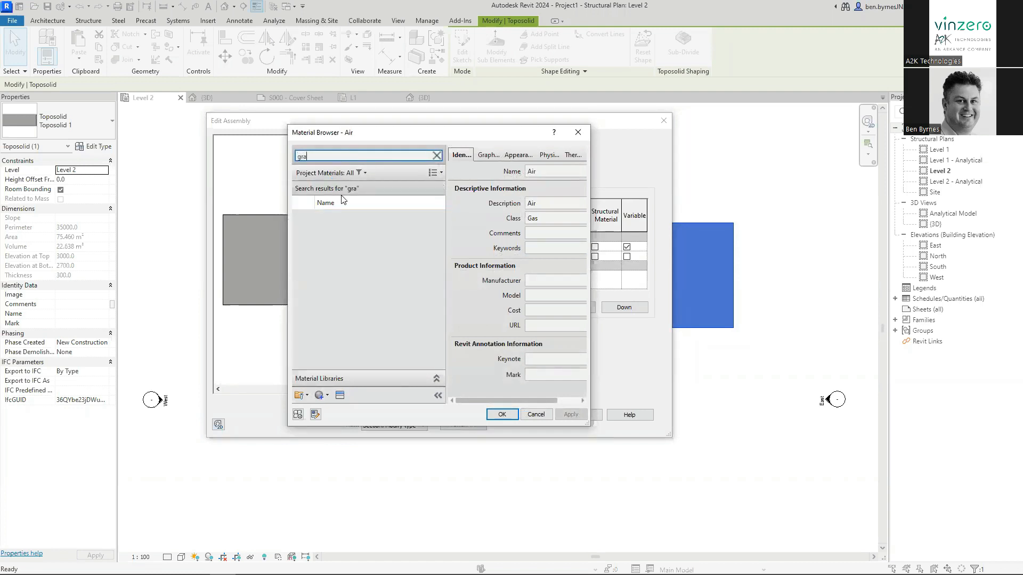
type("ss")
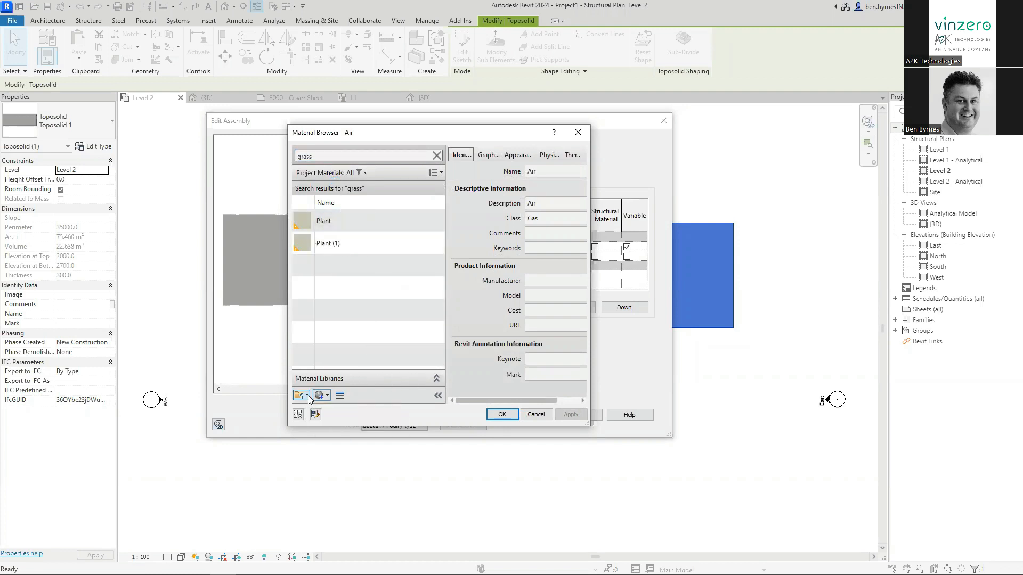
left_click(549, 418)
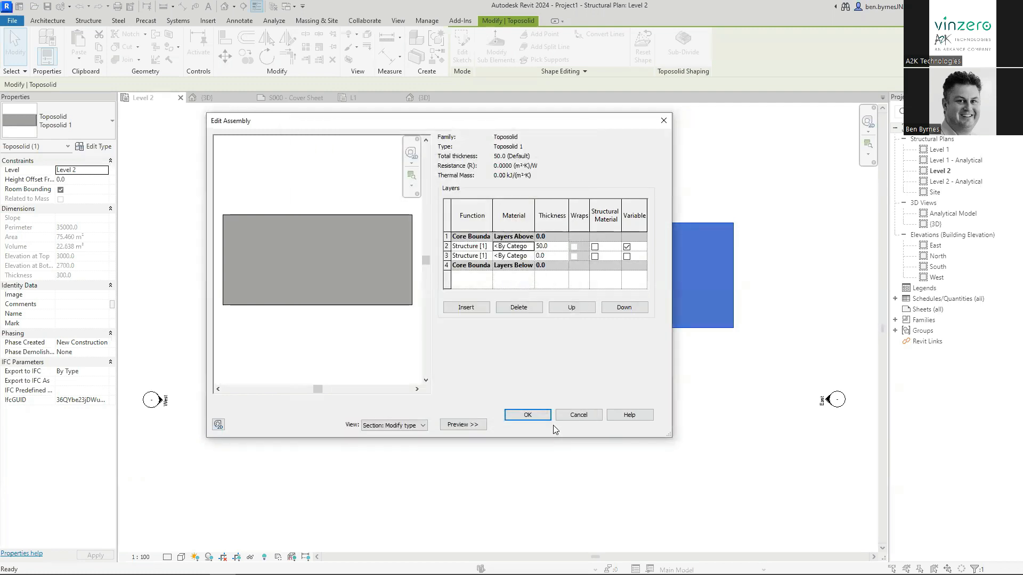
left_click(578, 415)
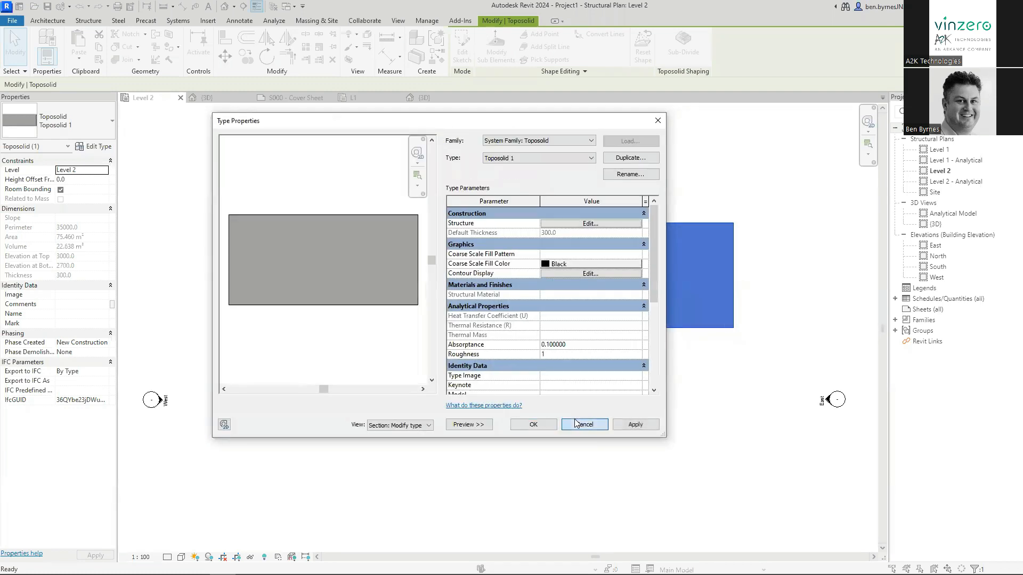
left_click(579, 424)
left_click(580, 424)
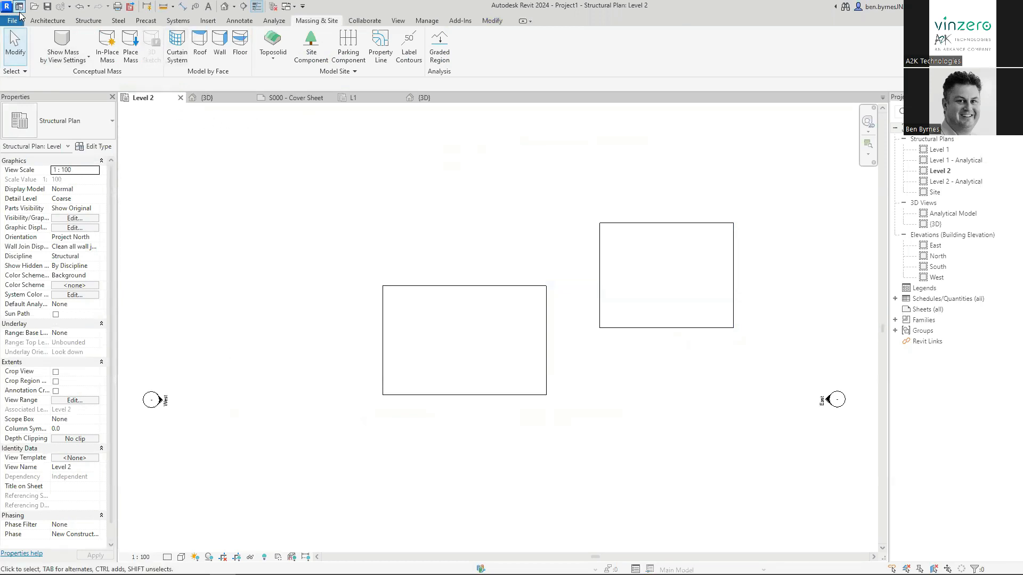
Step: Switch to sheet S000 - Cover Sheet of the Snowdon Towers structural sample, dismiss the save reminder, and examine the sheet's contents
left_click(295, 99)
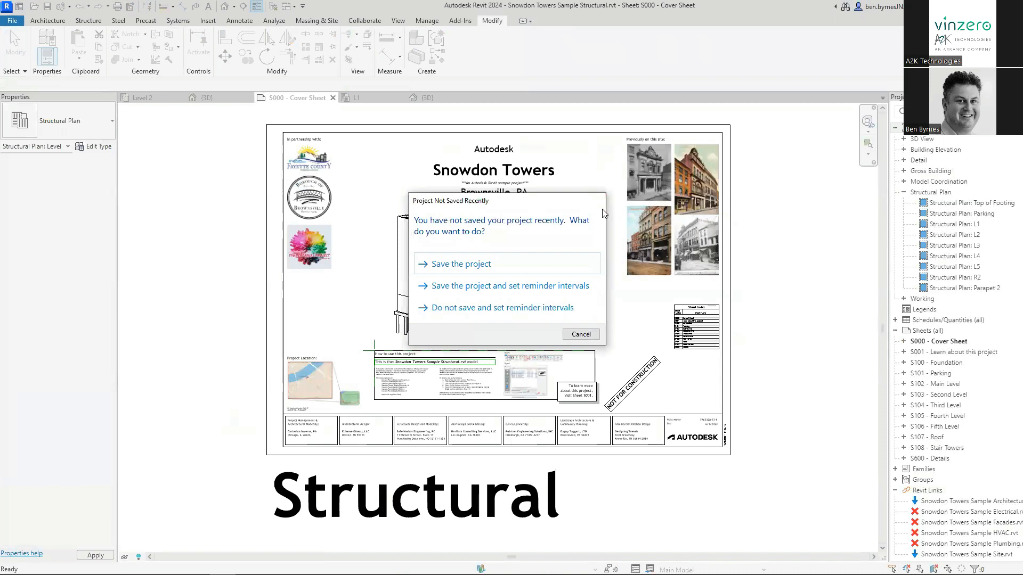
key("Escape")
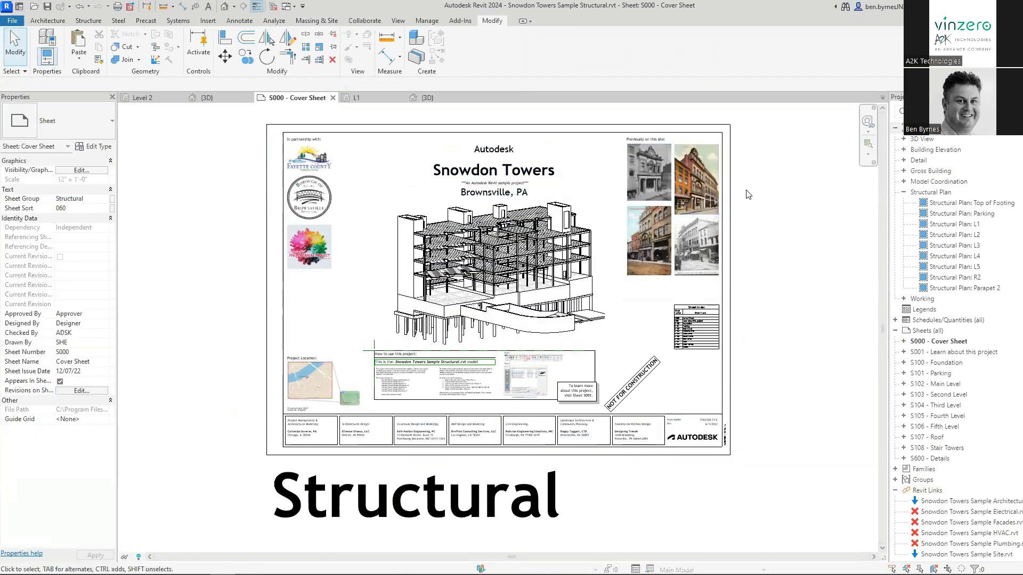
scroll(749, 194, "up", 2)
left_click(605, 166)
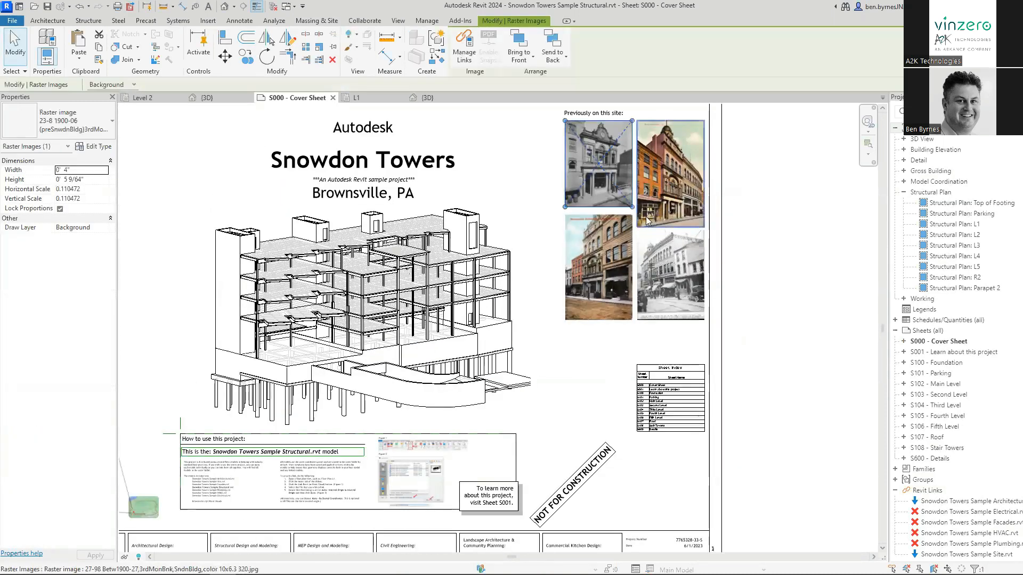
left_click(588, 416)
middle_click_drag(589, 416, 713, 355)
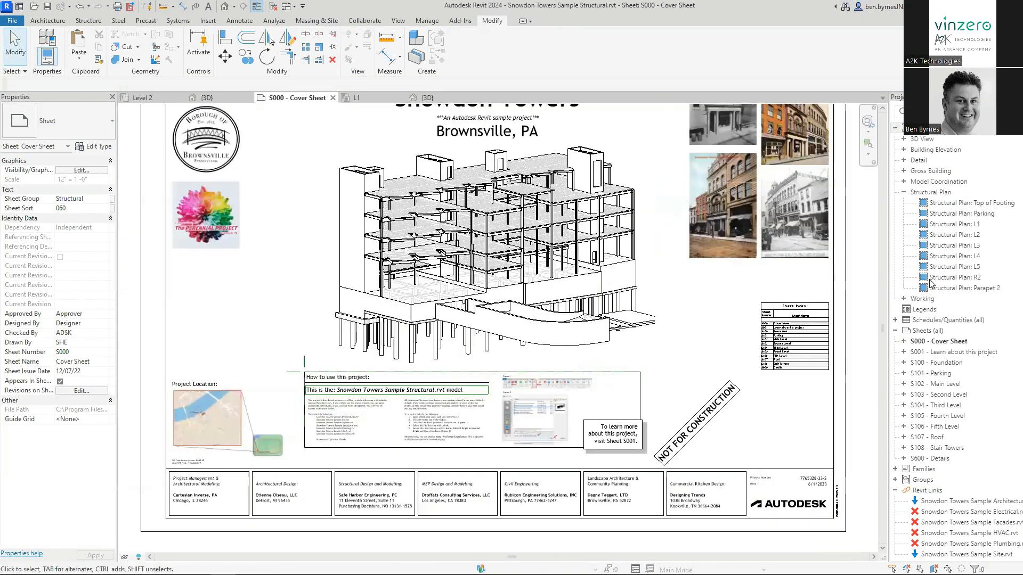
Step: Open sheet S001 - Learn about this project and read its project background and the list of showcased Revit features
left_click(961, 355)
double_click(963, 354)
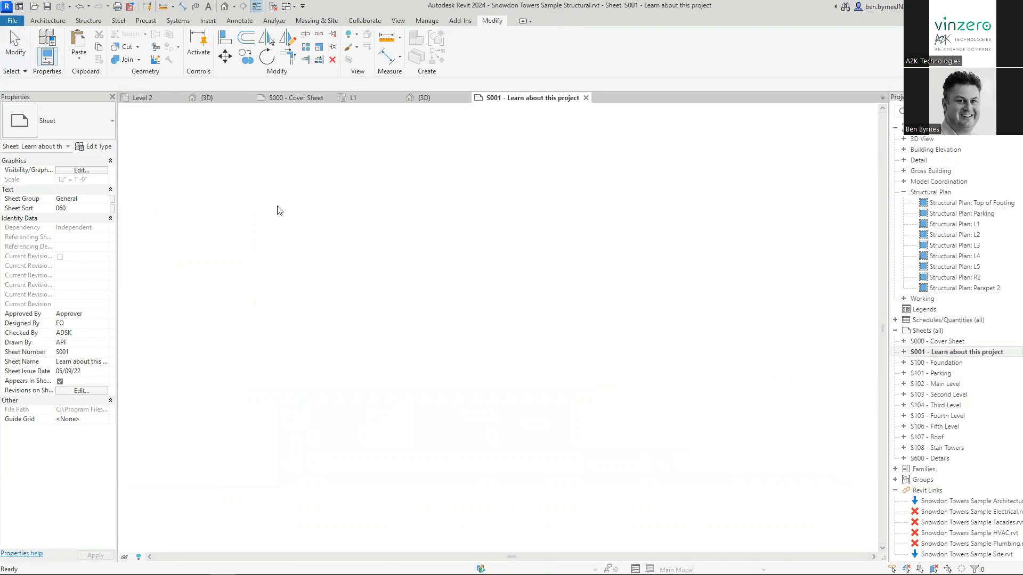
scroll(490, 207, "up", 5)
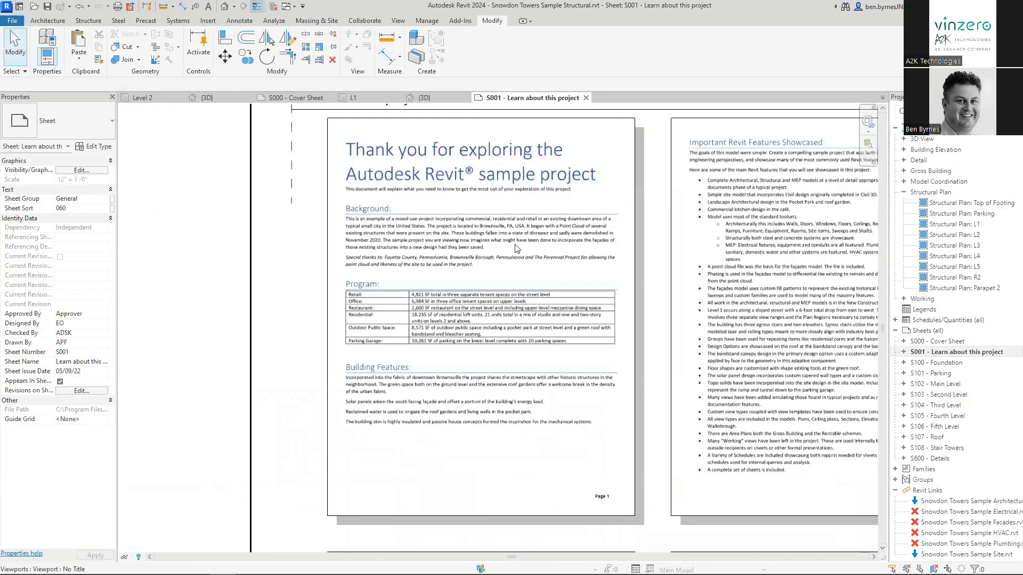
scroll(445, 380, "up", 1)
middle_click_drag(442, 479, 365, 467)
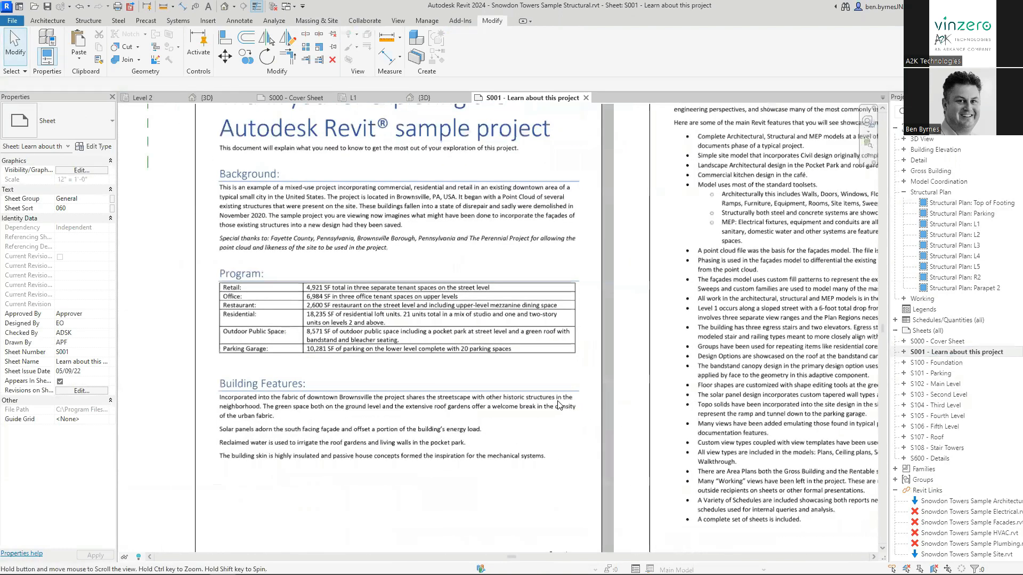
scroll(374, 379, "down", 3)
scroll(728, 351, "up", 3)
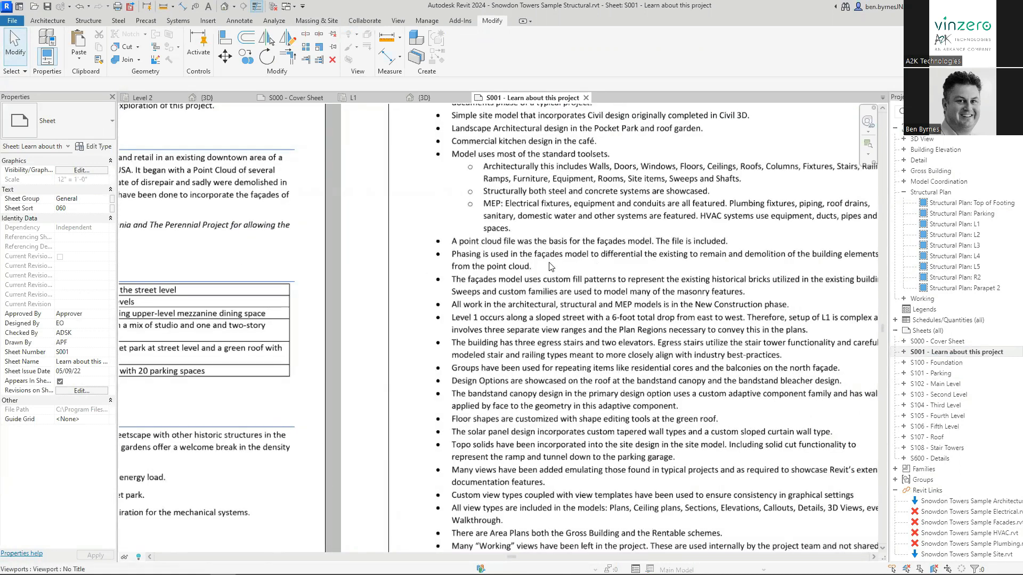
scroll(683, 301, "up", 2)
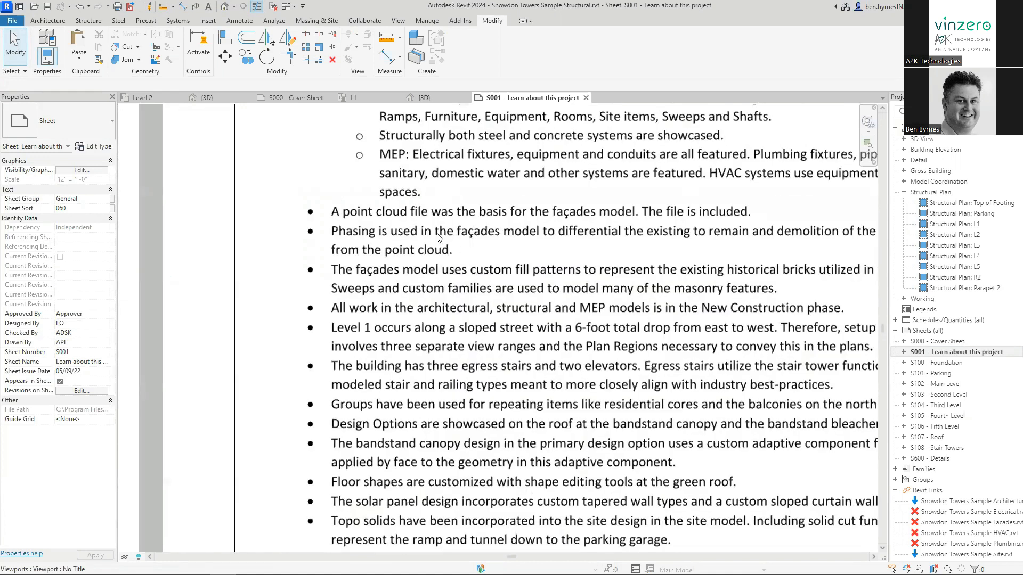
scroll(469, 325, "down", 1)
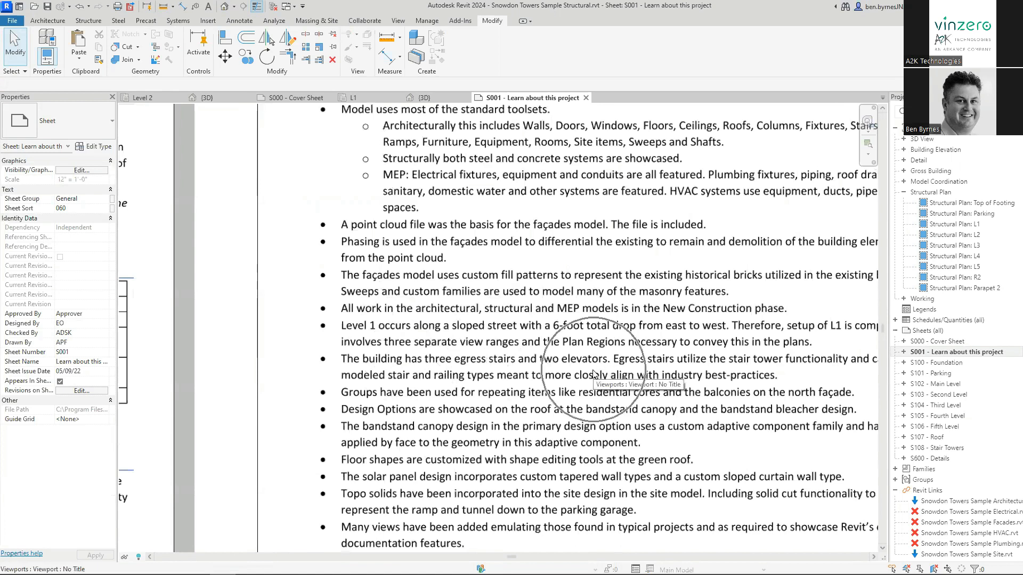
scroll(491, 367, "down", 5)
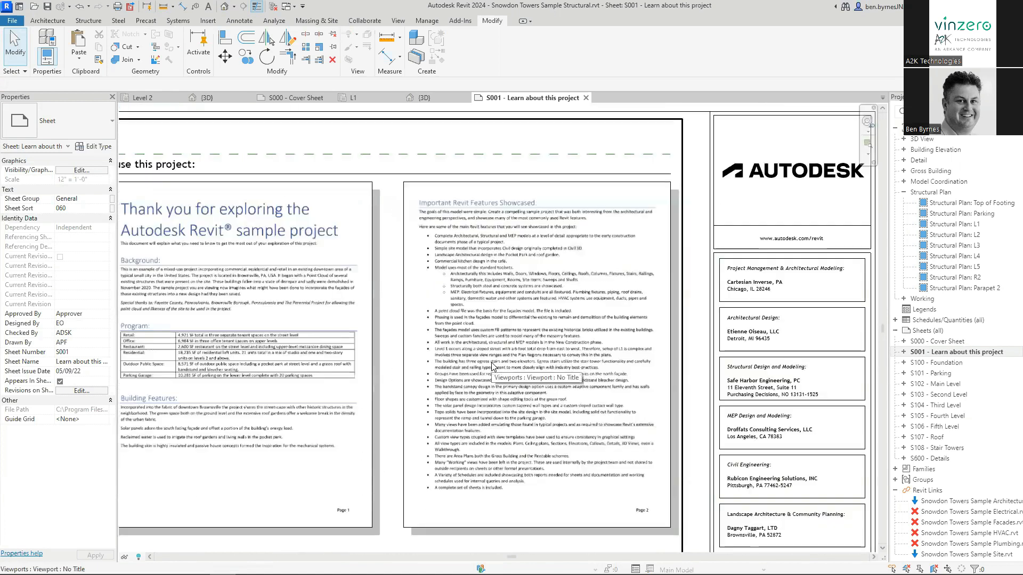
Step: Open the default 3D view and examine the Snowdon Towers building together with its surrounding site
left_click(224, 6)
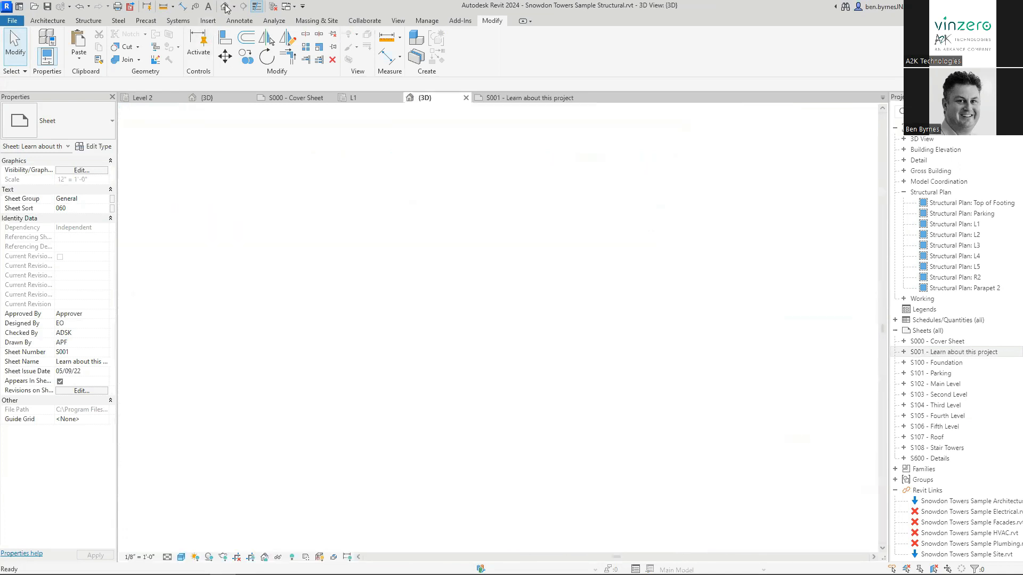
middle_click_drag(324, 417, 548, 430)
scroll(548, 430, "down", 1)
scroll(402, 418, "down", 1)
middle_click_drag(324, 454, 547, 315)
scroll(549, 320, "down", 4)
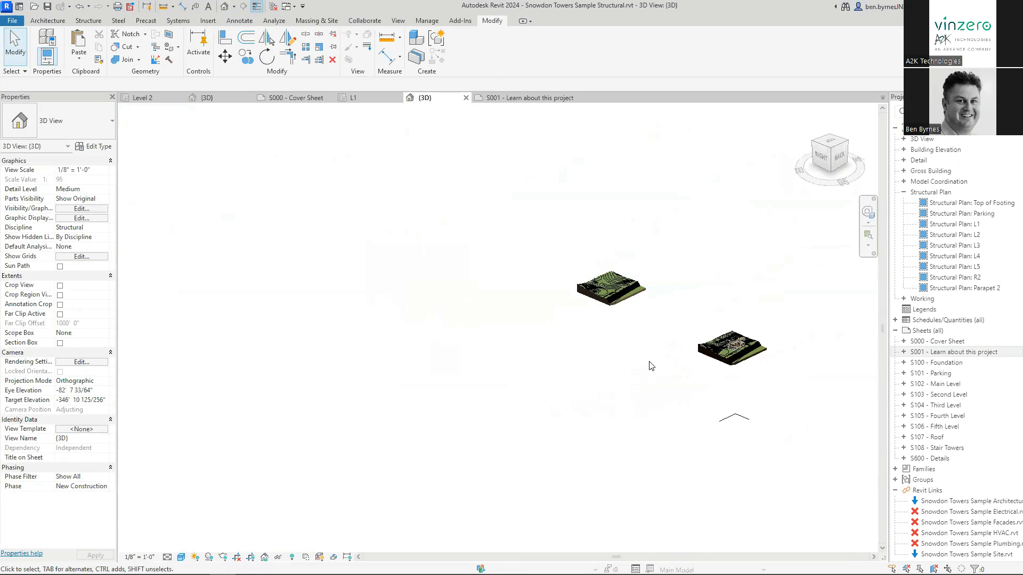
scroll(737, 347, "up", 6)
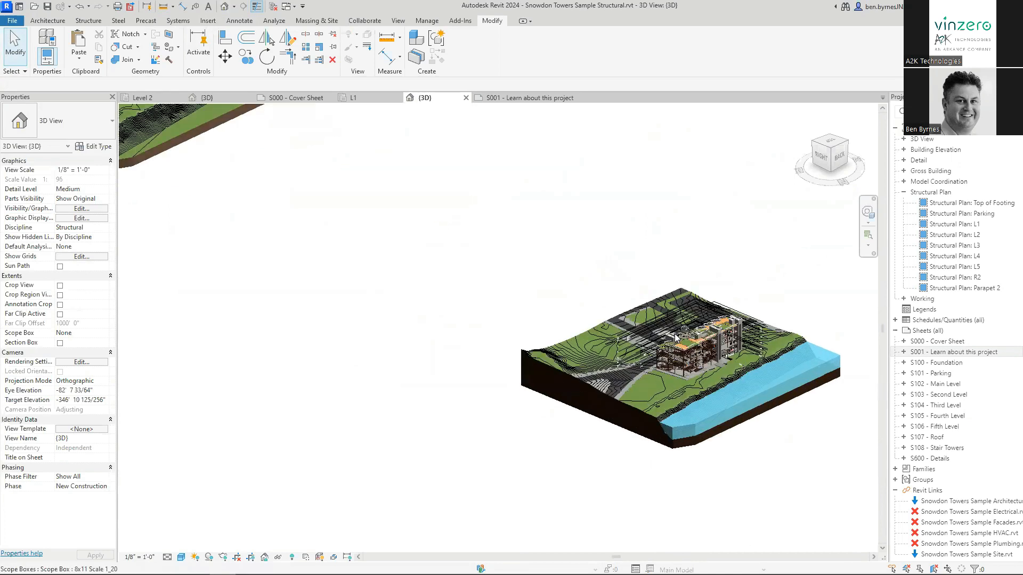
scroll(738, 382, "up", 4)
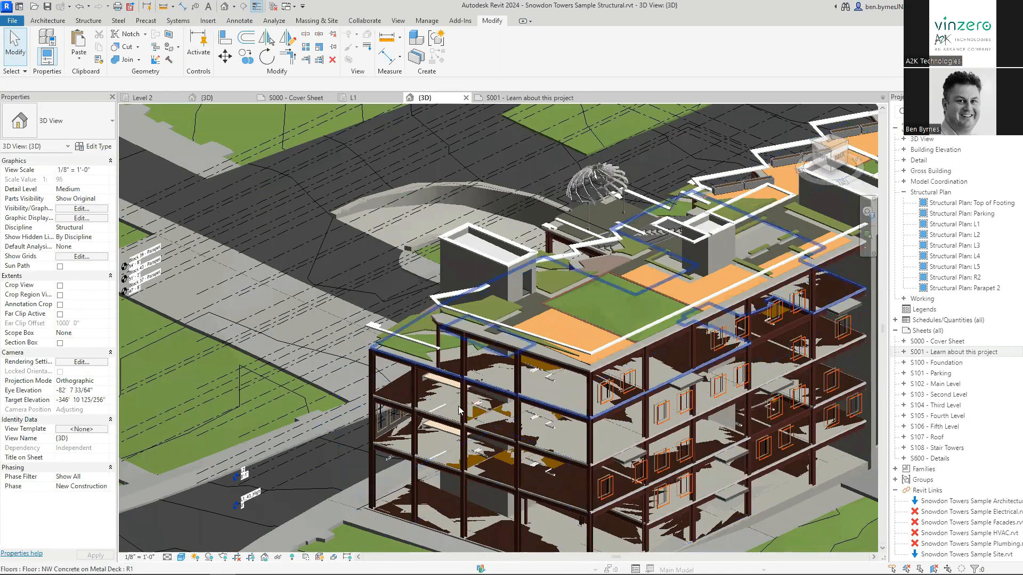
middle_click_drag(462, 413, 479, 428, "shift")
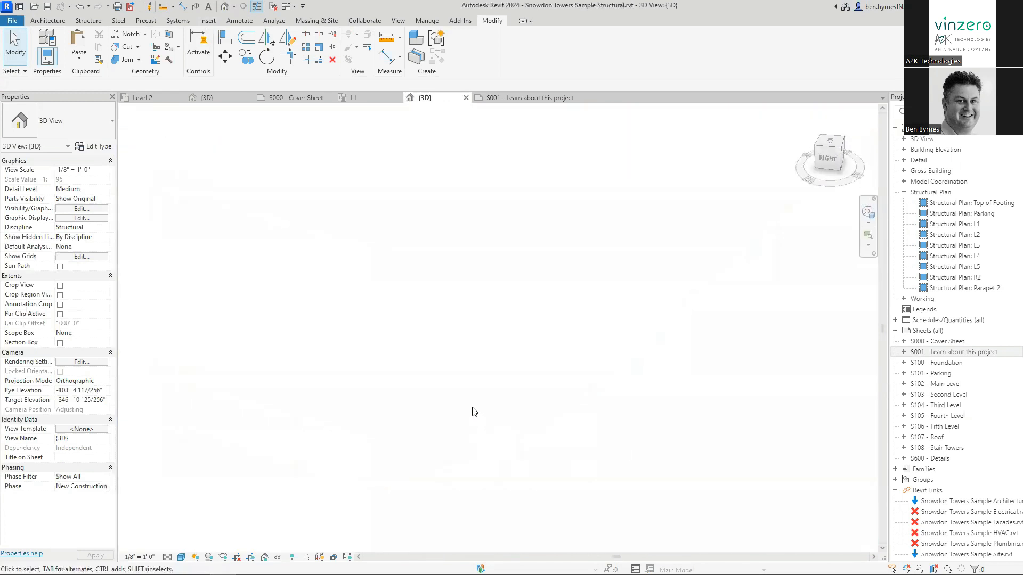
scroll(464, 394, "down", 6)
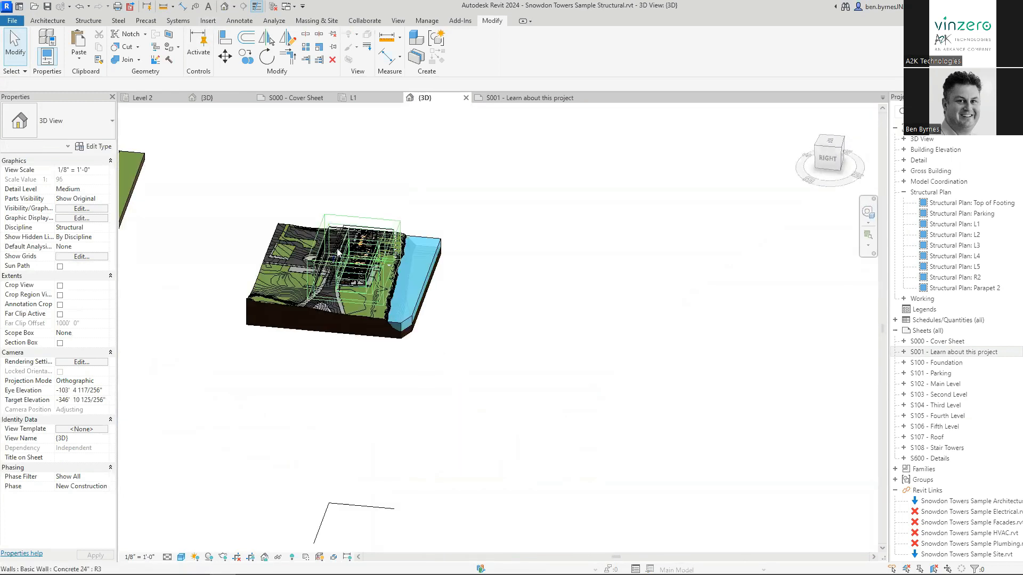
scroll(341, 253, "up", 5)
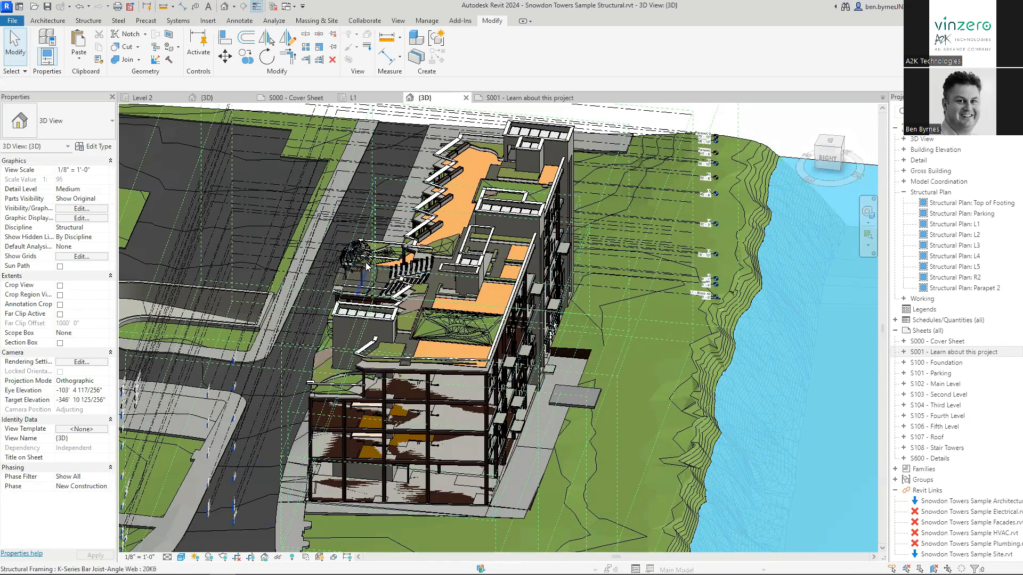
Step: Inspect the rooftop bandstand canopy and select one of its Trellis Member walls in the linked architectural model
left_click(366, 266)
middle_click_drag(366, 266, 623, 347, "shift")
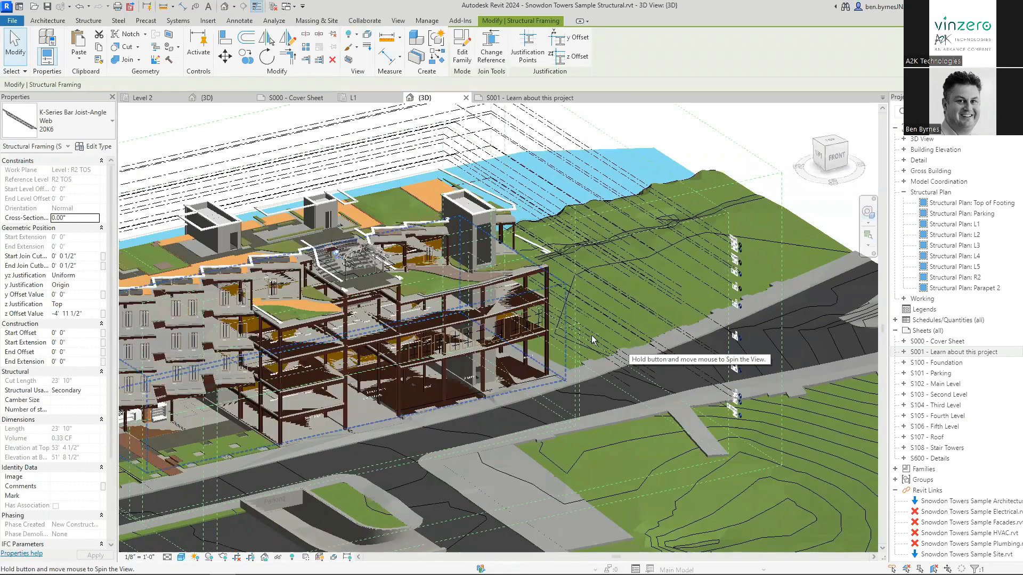
scroll(352, 267, "up", 12)
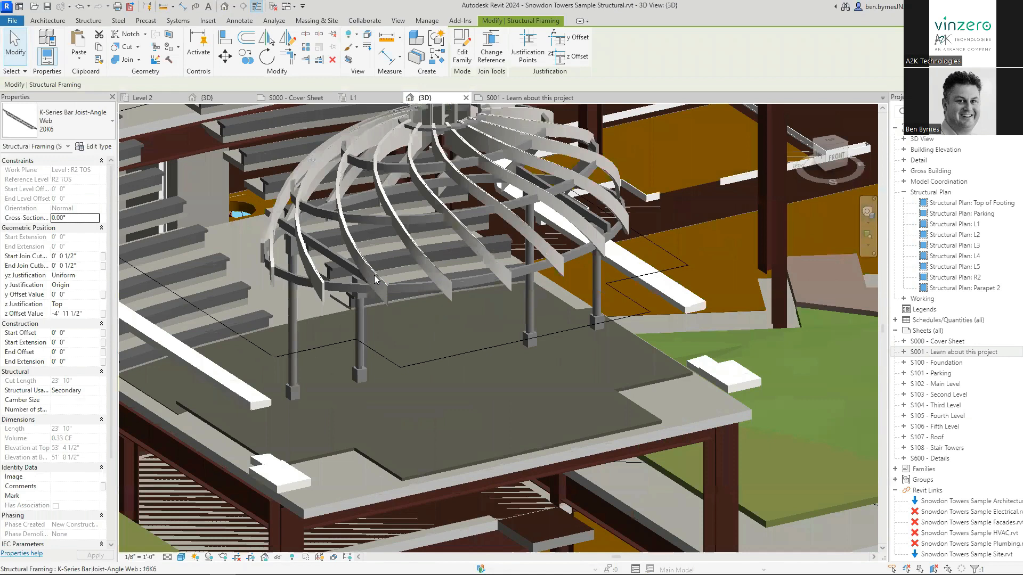
key("Escape")
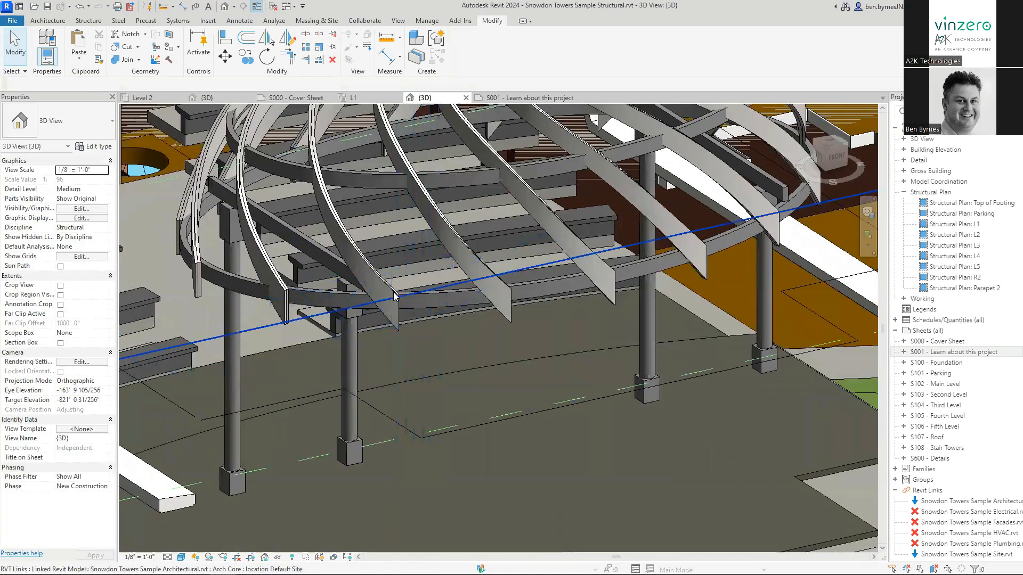
left_click(395, 296)
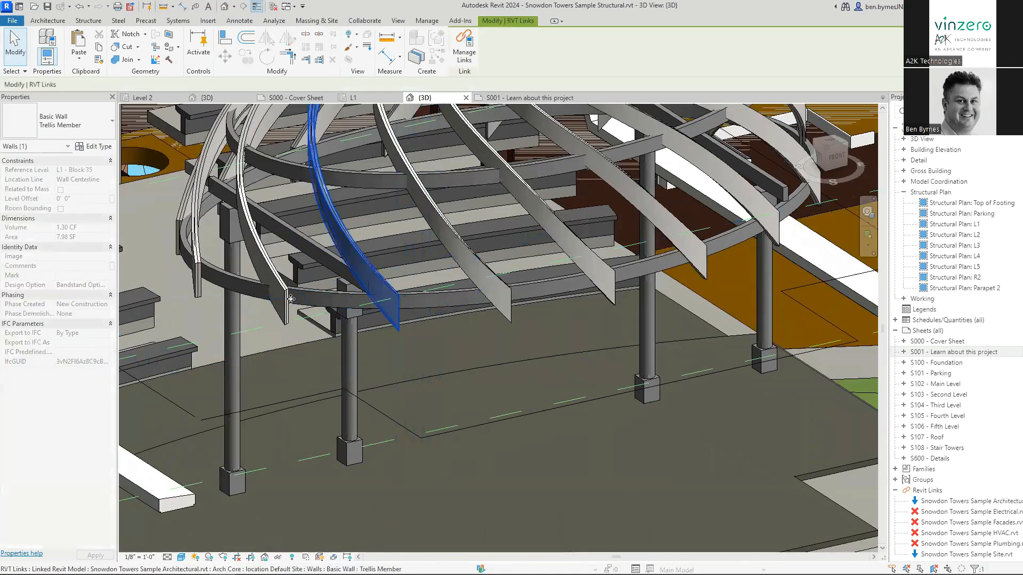
middle_click_drag(415, 277, 387, 352, "shift")
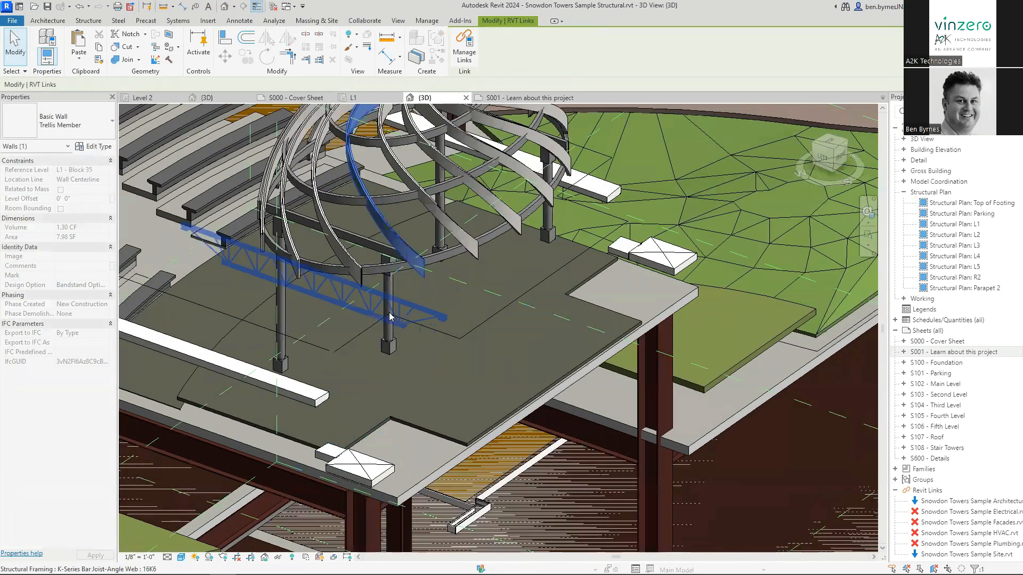
Step: Clear the trellis wall selection and select the AC_Bandstand Canopy frame within the linked architectural model to inspect it from several angles
key("Escape")
key("Tab")
key("Tab")
key("Tab")
key("Tab")
key("Tab")
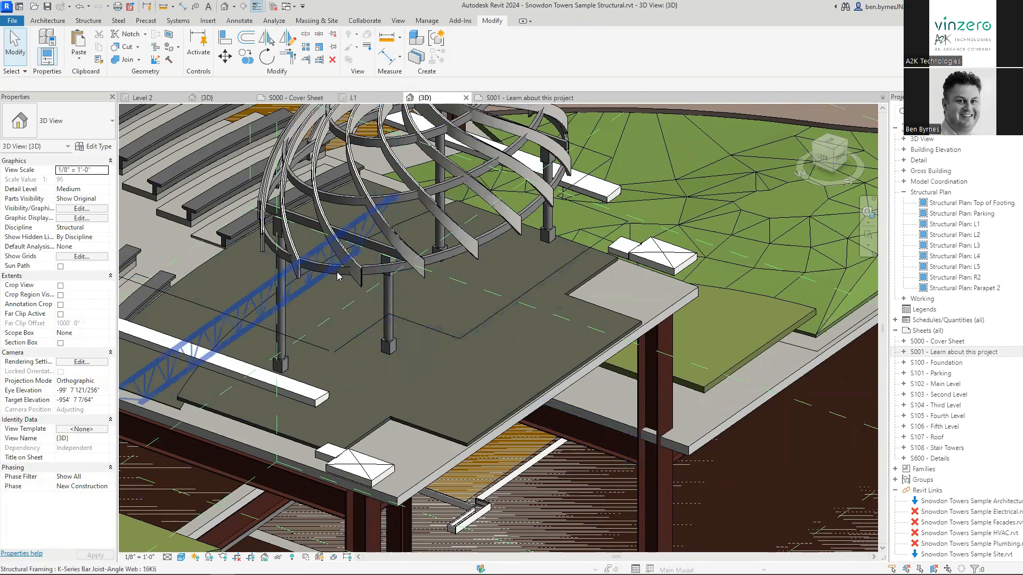
middle_click_drag(554, 230, 544, 250, "shift")
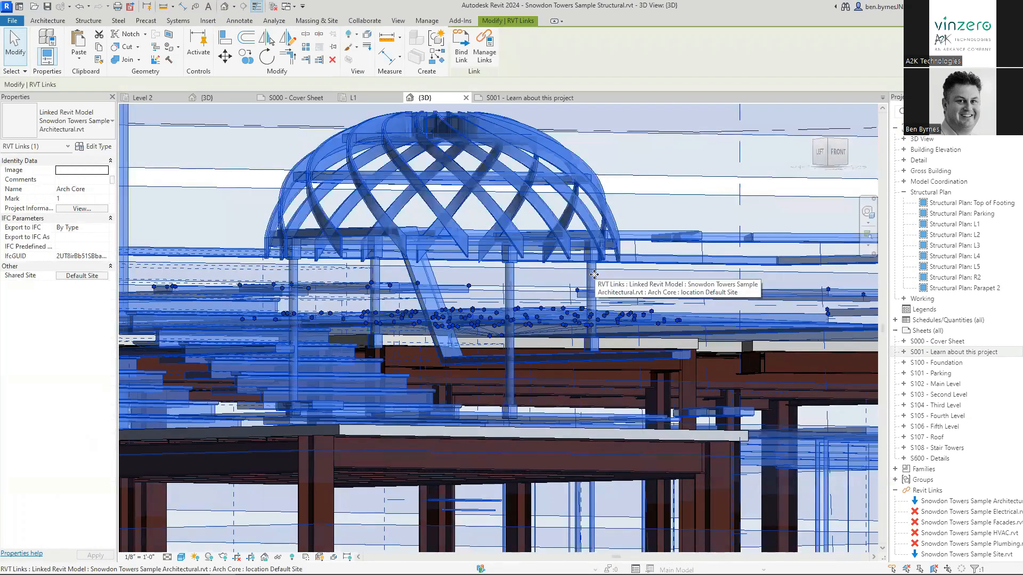
key("Tab")
key("Tab")
left_click(597, 279)
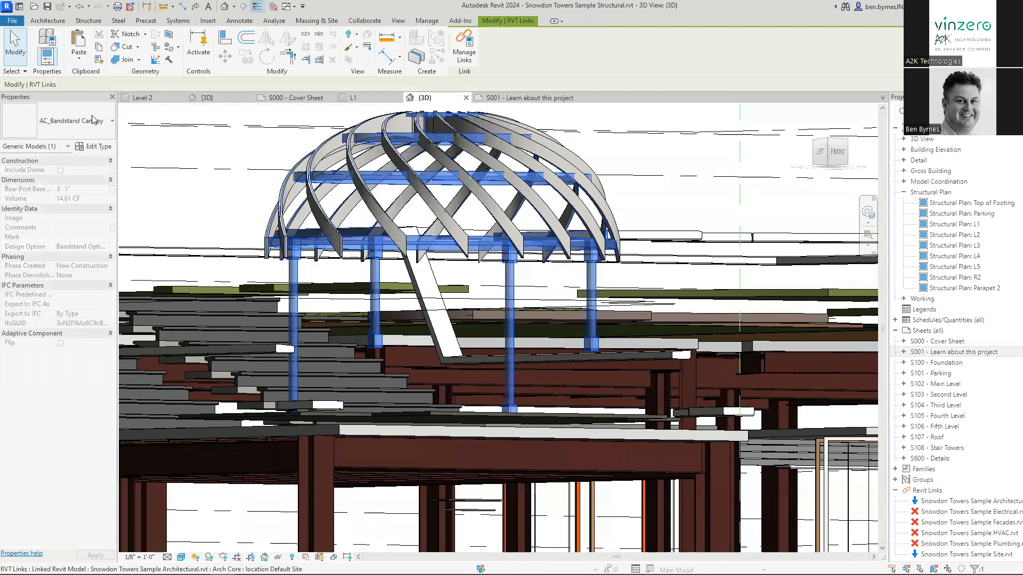
middle_click_drag(271, 304, 401, 462, "shift")
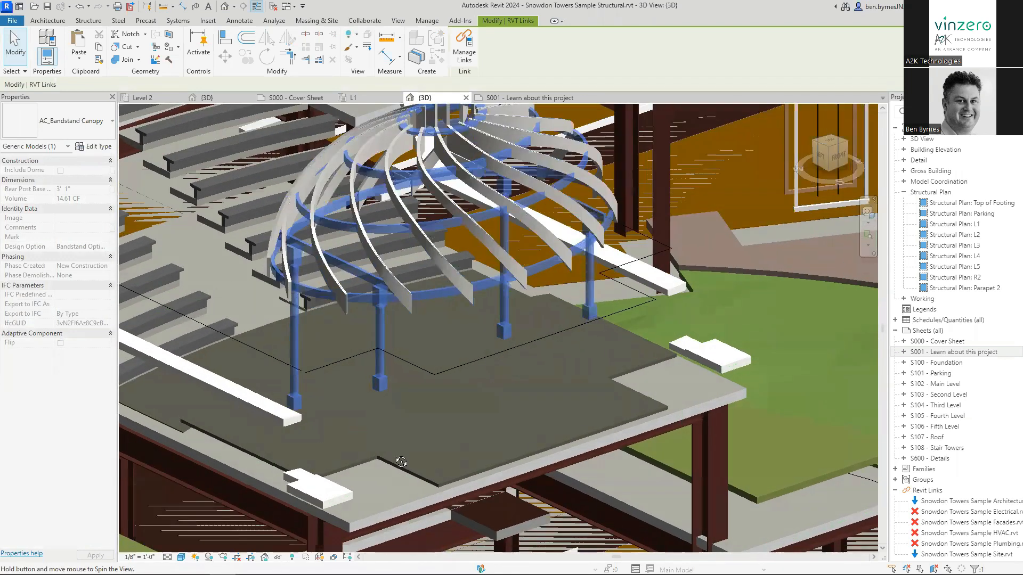
Step: Clear the bandstand canopy selection and look over the whole Snowdon Towers building with its surrounding site model
key("Escape")
scroll(590, 340, "down", 5)
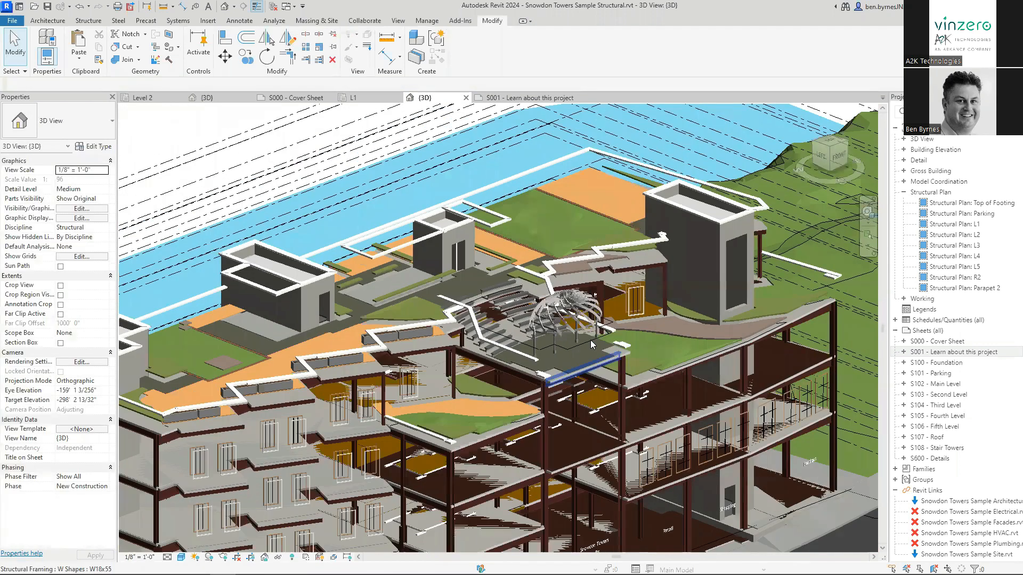
scroll(590, 340, "down", 6)
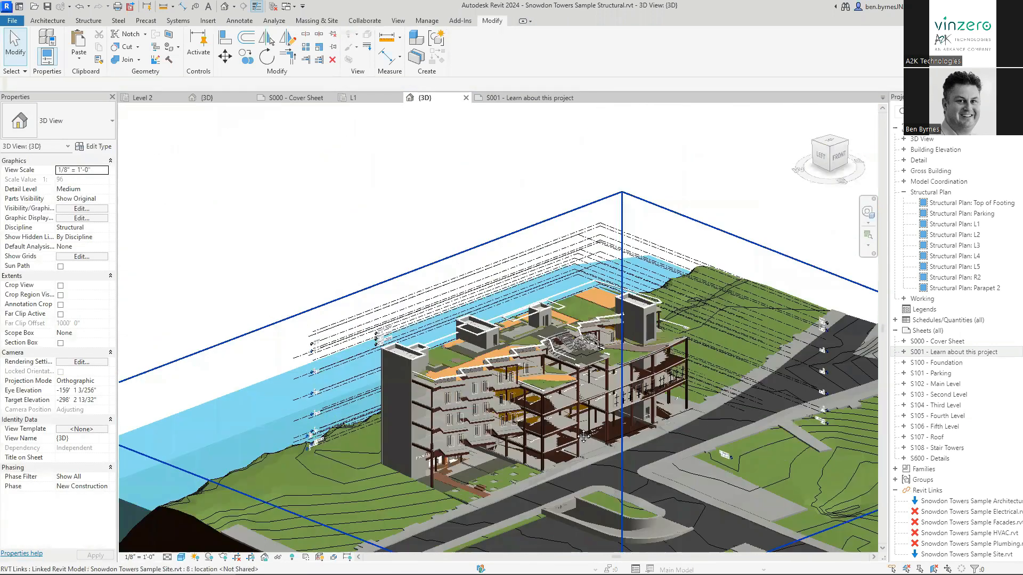
middle_click_drag(583, 437, 457, 253)
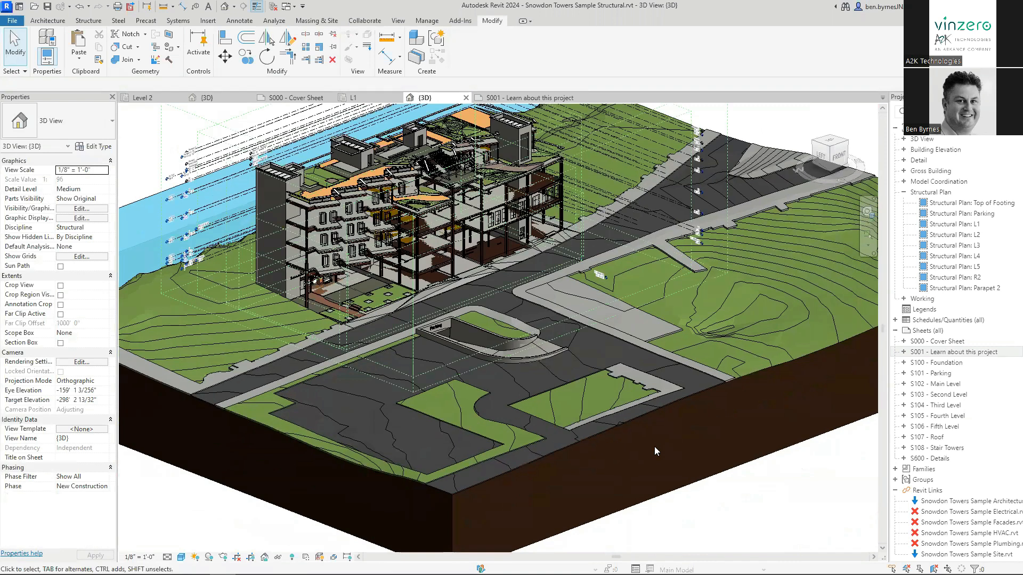
scroll(654, 447, "down", 4)
middle_click_drag(357, 453, 505, 450)
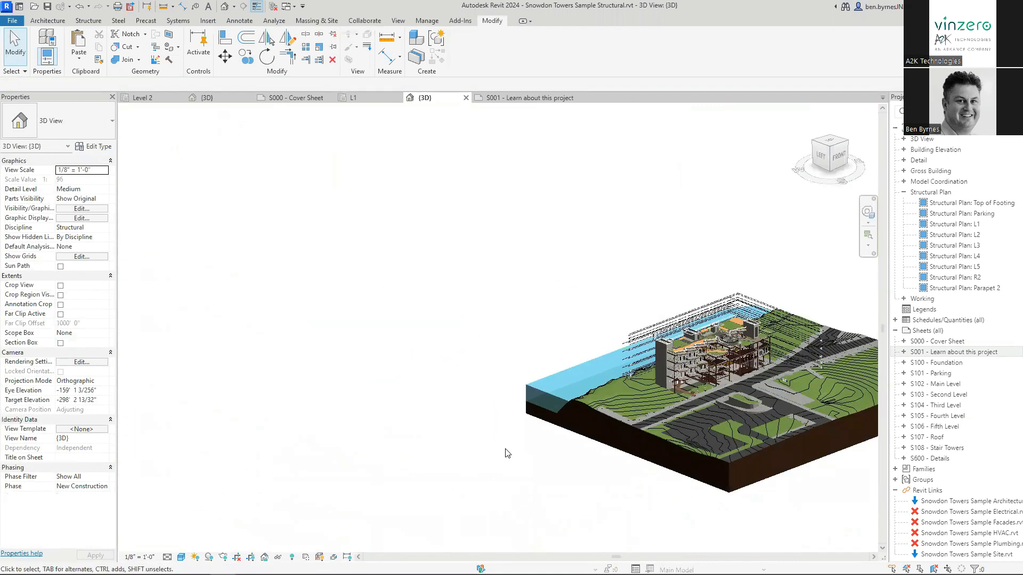
scroll(546, 402, "up", 5)
scroll(546, 401, "down", 6)
scroll(541, 392, "down", 2)
Step: Select the separate Grassland toposolid beyond the building and examine its properties and Shape Editing options, then clear the selection
left_click(697, 311)
scroll(718, 324, "up", 3)
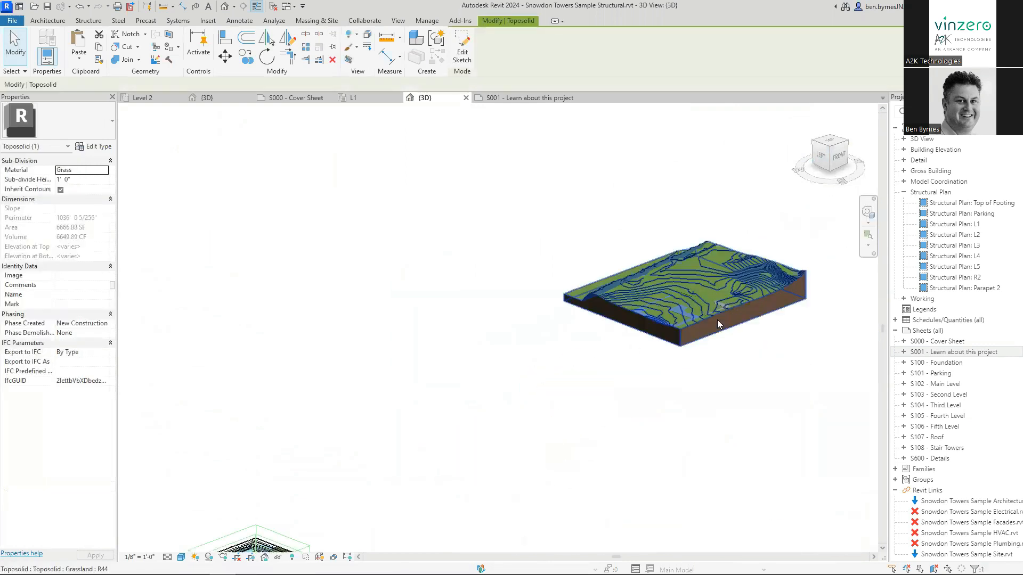
key("Escape")
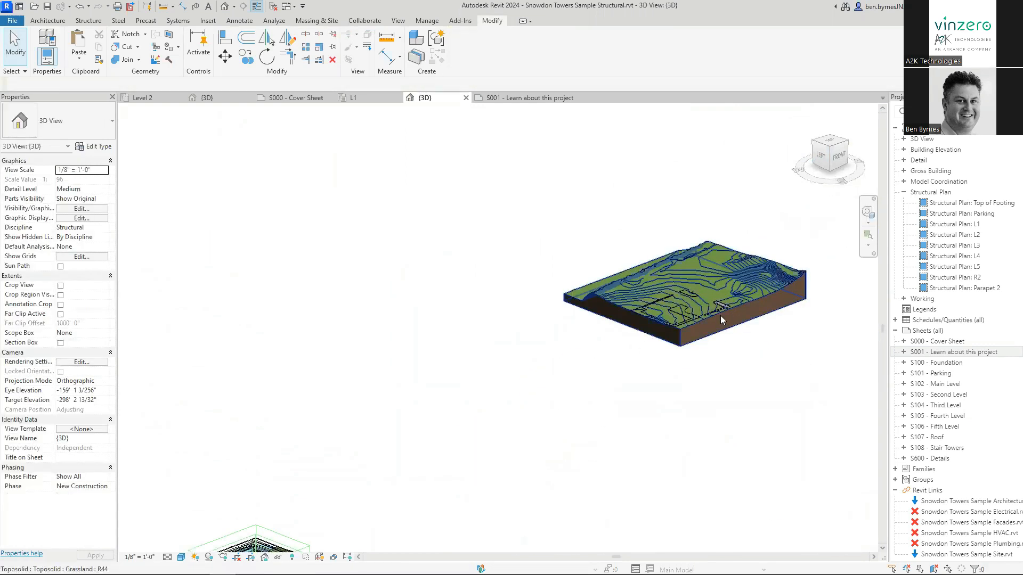
left_click(719, 325)
middle_click_drag(539, 404, 755, 415, "shift")
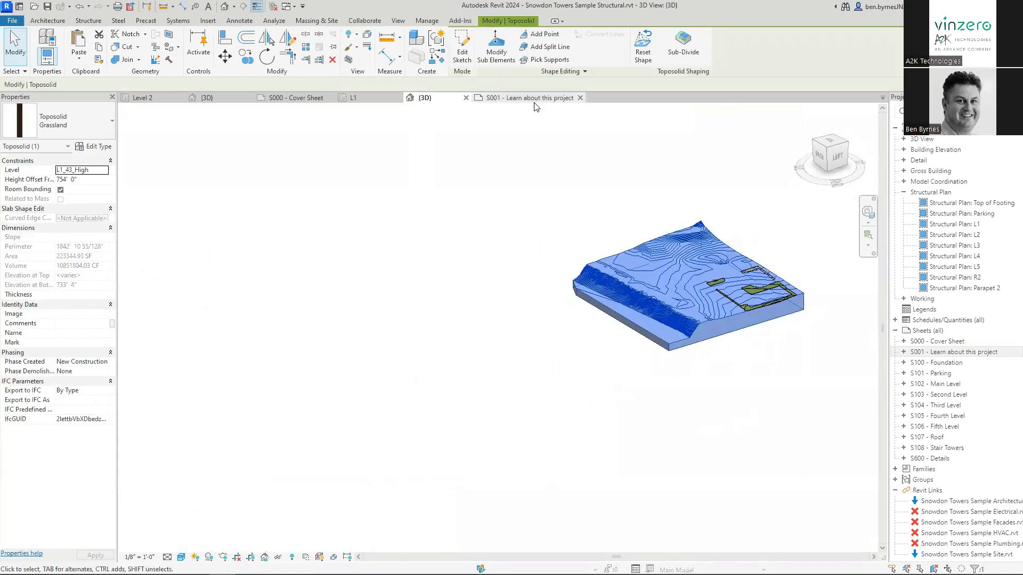
middle_click_drag(457, 312, 379, 346)
scroll(640, 298, "up", 4)
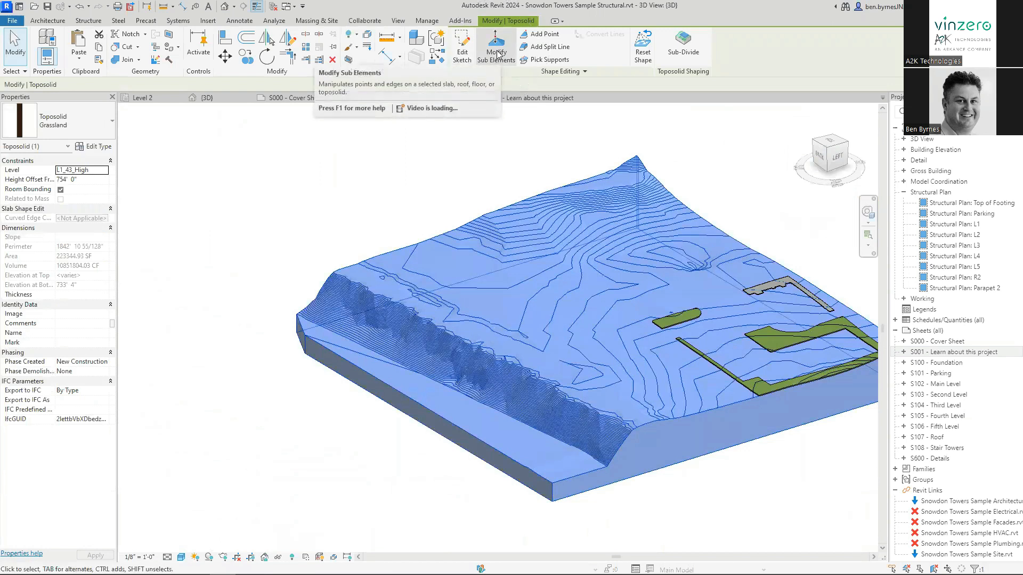
left_click(590, 72)
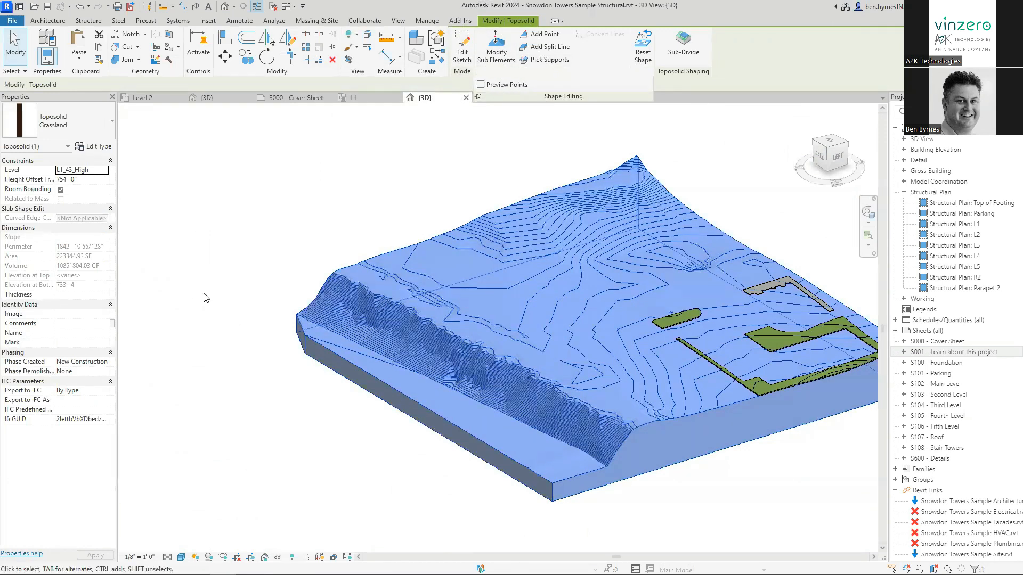
left_click(311, 472)
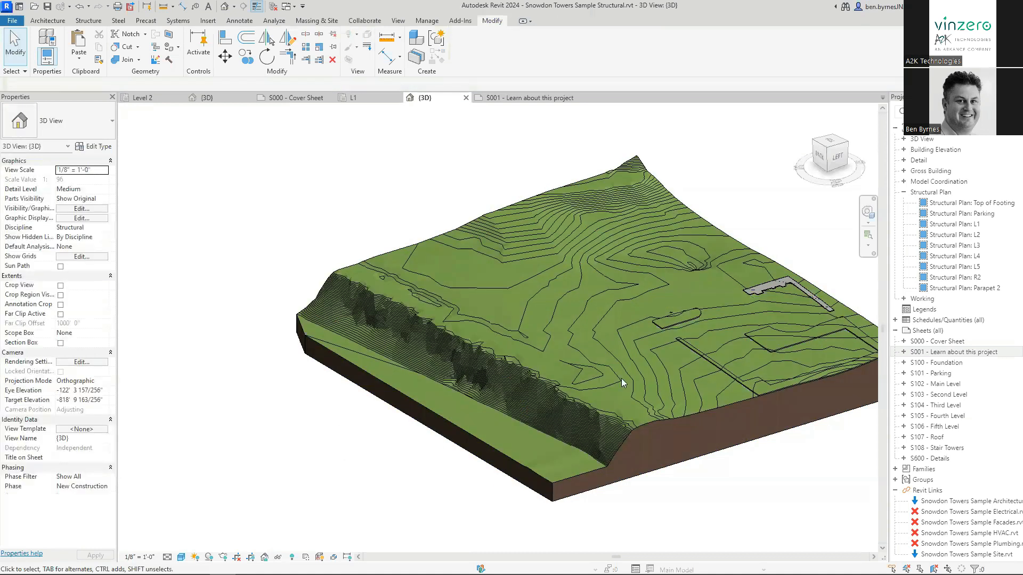
Step: Start modifying the Grassland toposolid's sub-elements and select one point on its surface, checking the available Elevation Base choices
scroll(620, 330, "up", 3)
left_click(620, 331)
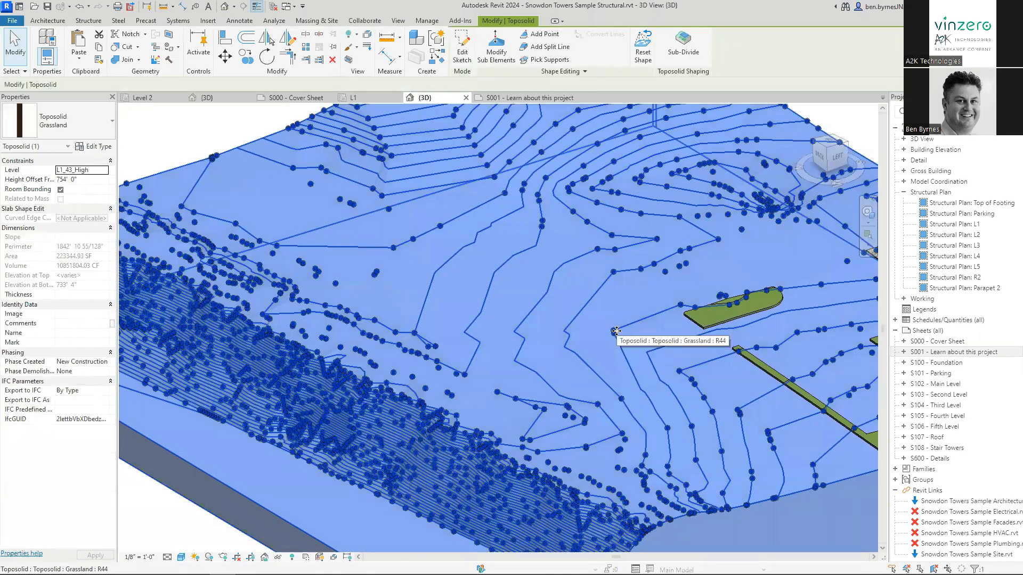
left_click(500, 51)
left_click(500, 51)
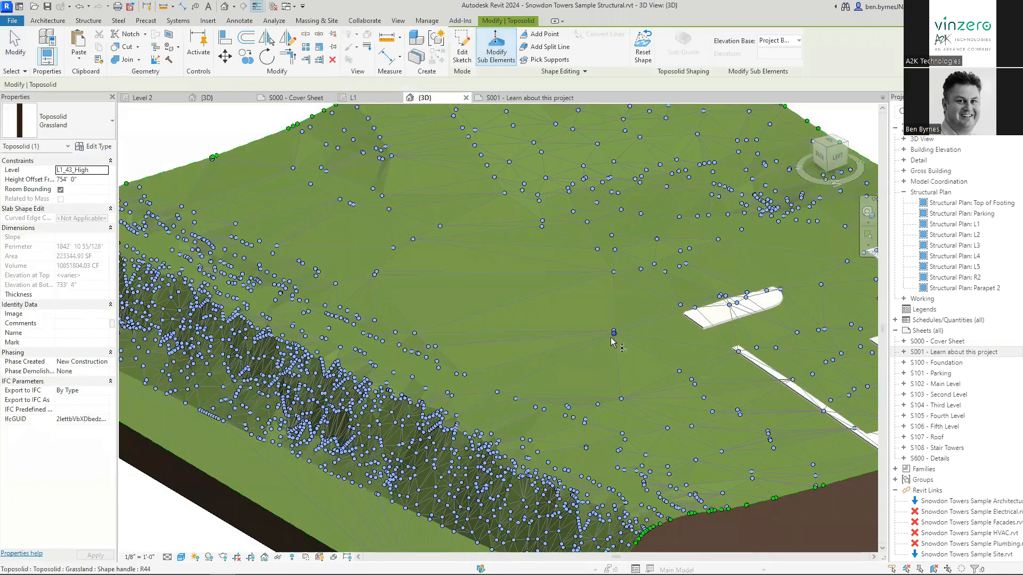
left_click(440, 226)
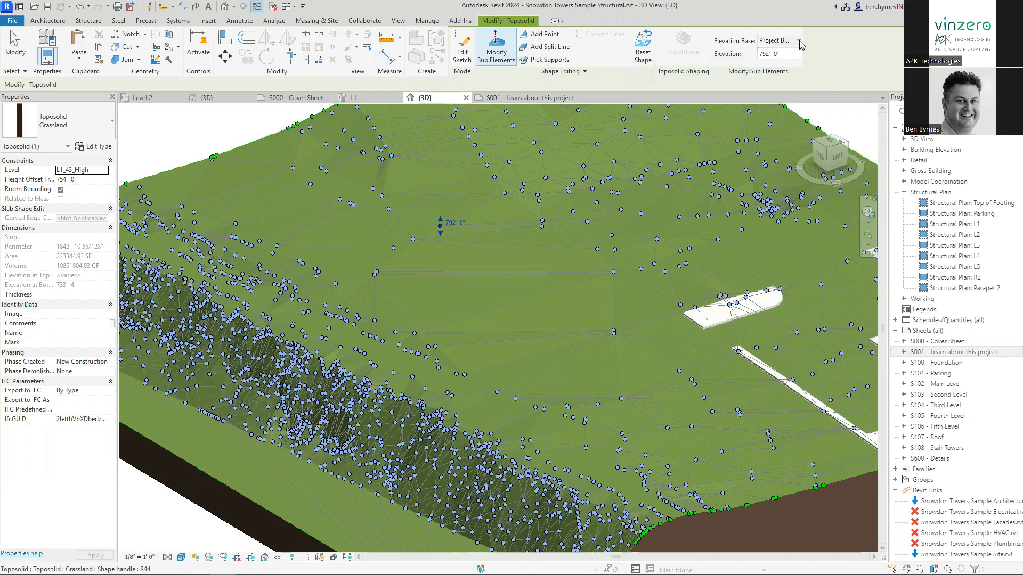
left_click(800, 41)
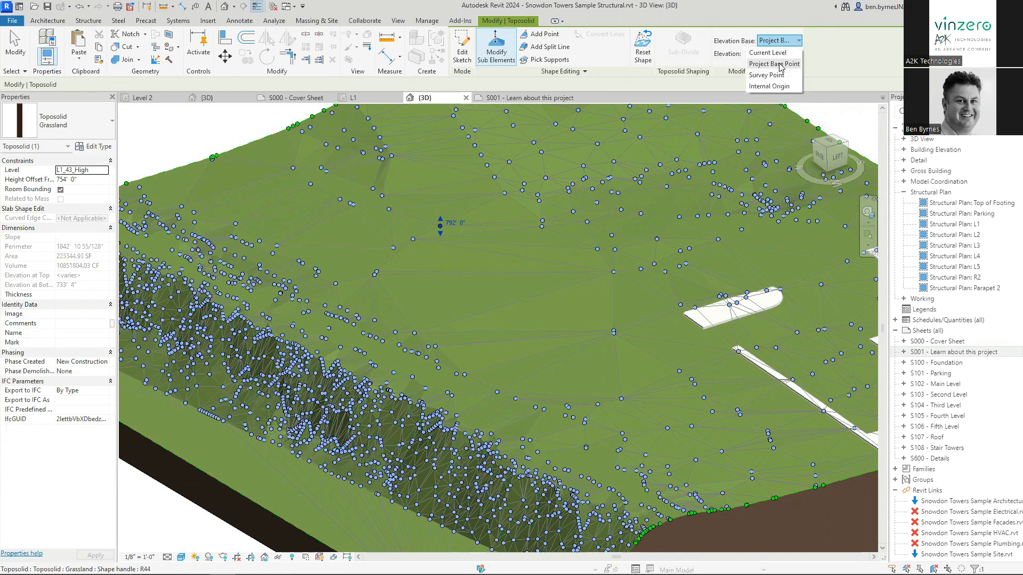
left_click(815, 51)
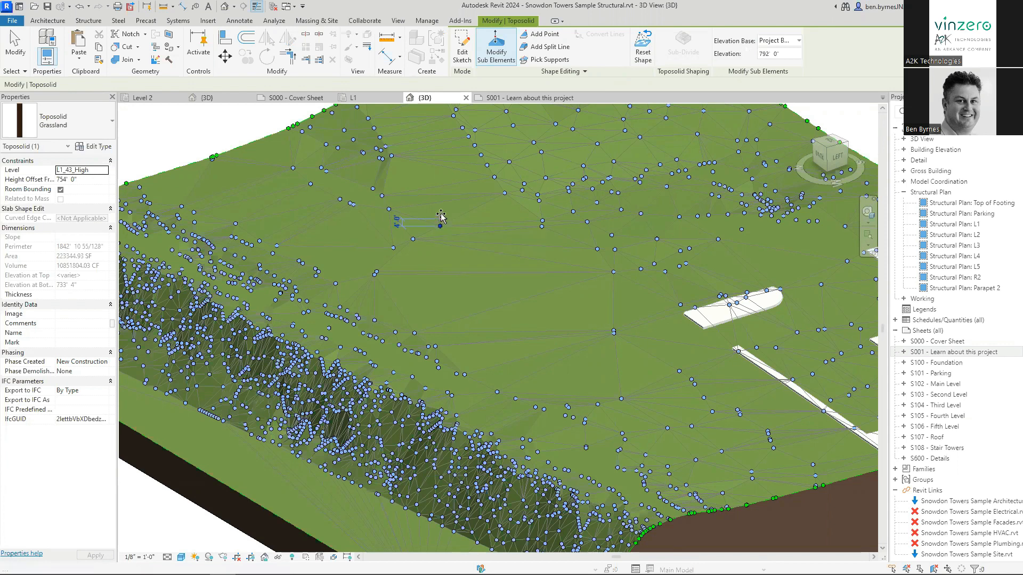
Step: Raise the selected toposolid point to an elevation of 800' and leave sub-element editing
left_click_drag(441, 214, 442, 208)
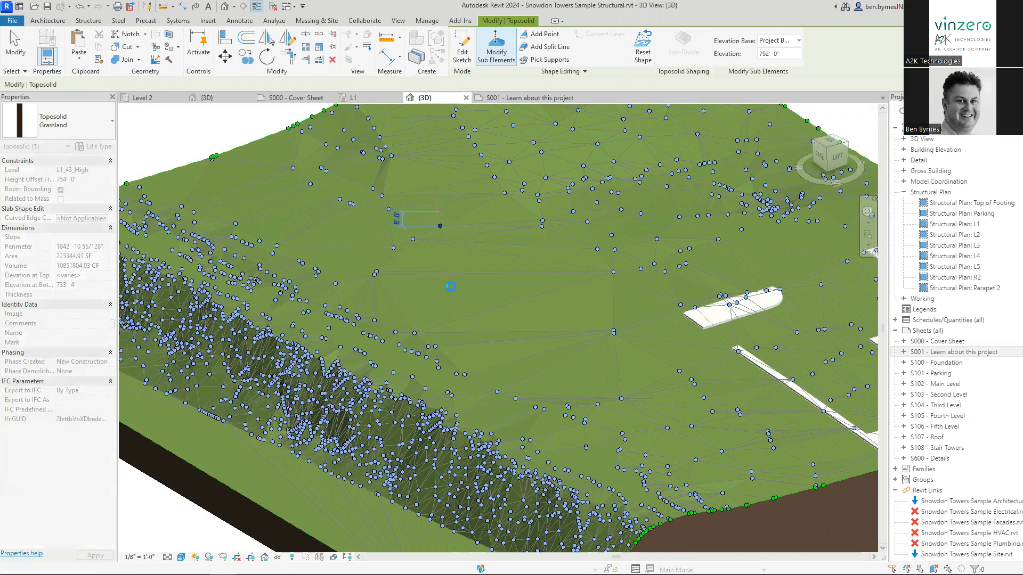
middle_click_drag(457, 288, 437, 264, "shift")
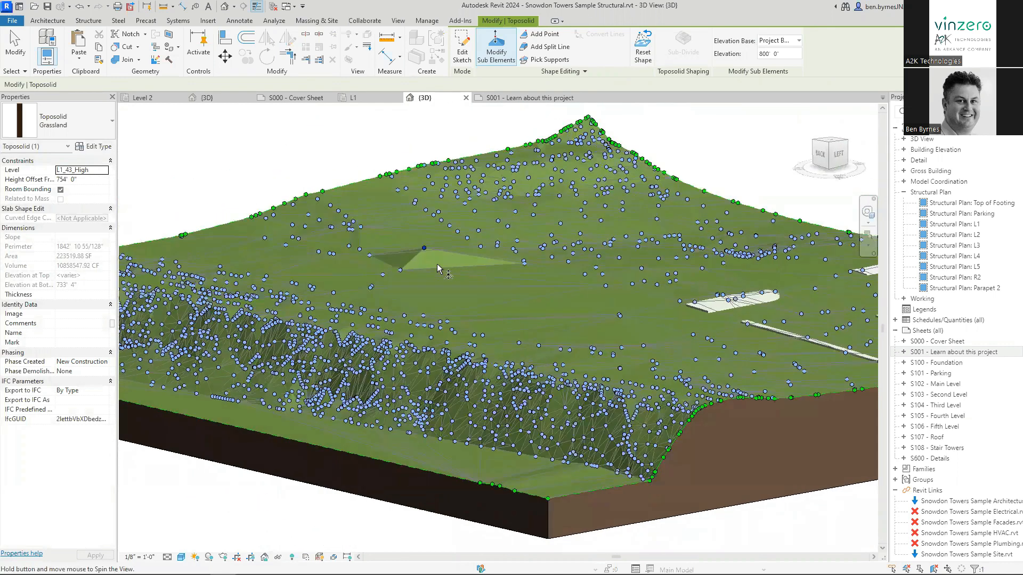
key("Escape")
key("Escape")
Step: Review the Grassland toposolid type's section preview and its Grass, Gravel and Earth layers without changing the assembly
scroll(431, 260, "up", 5)
scroll(451, 360, "down", 6)
middle_click_drag(454, 341, 285, 434, "shift")
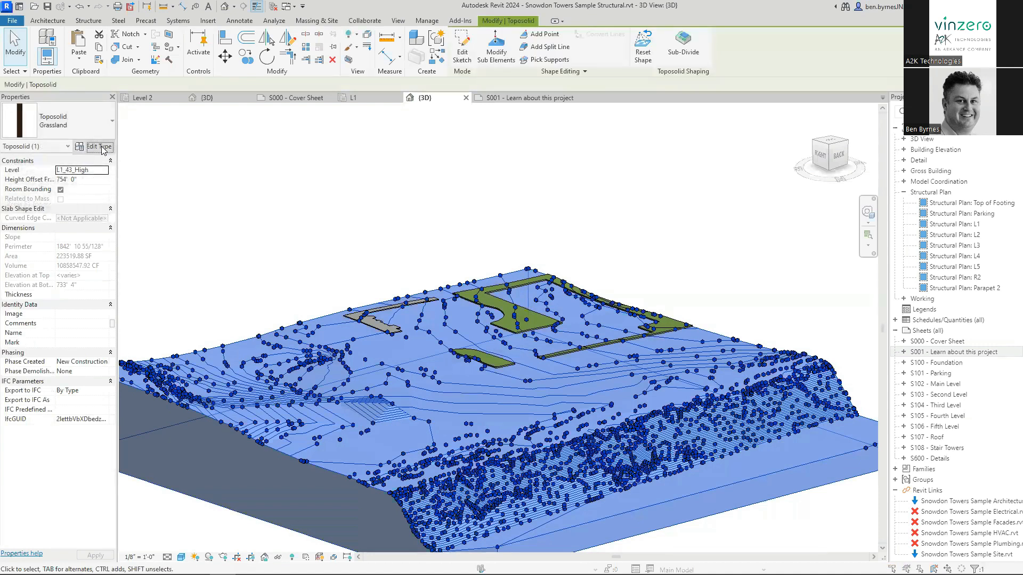
left_click(96, 146)
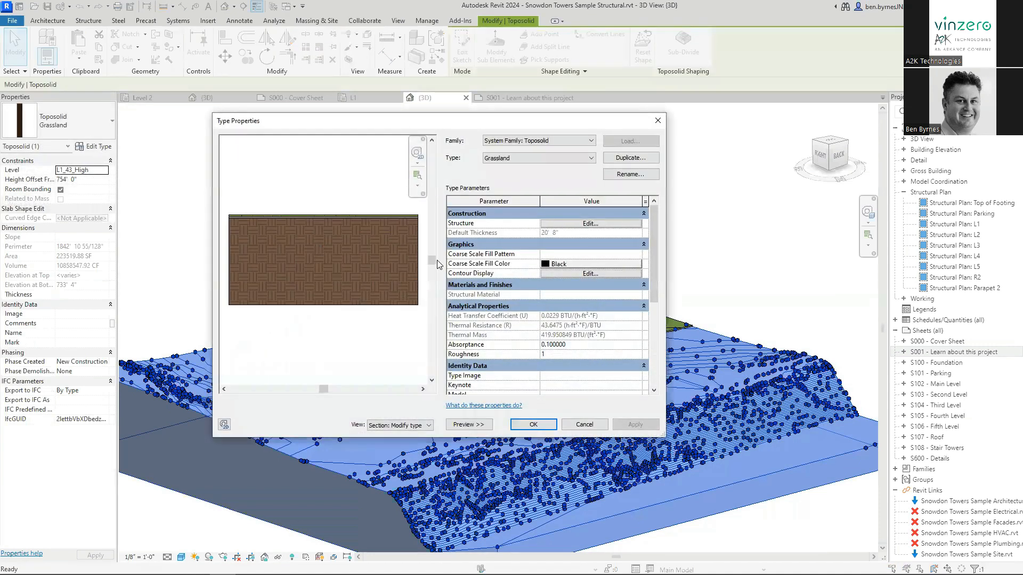
scroll(333, 228, "up", 3)
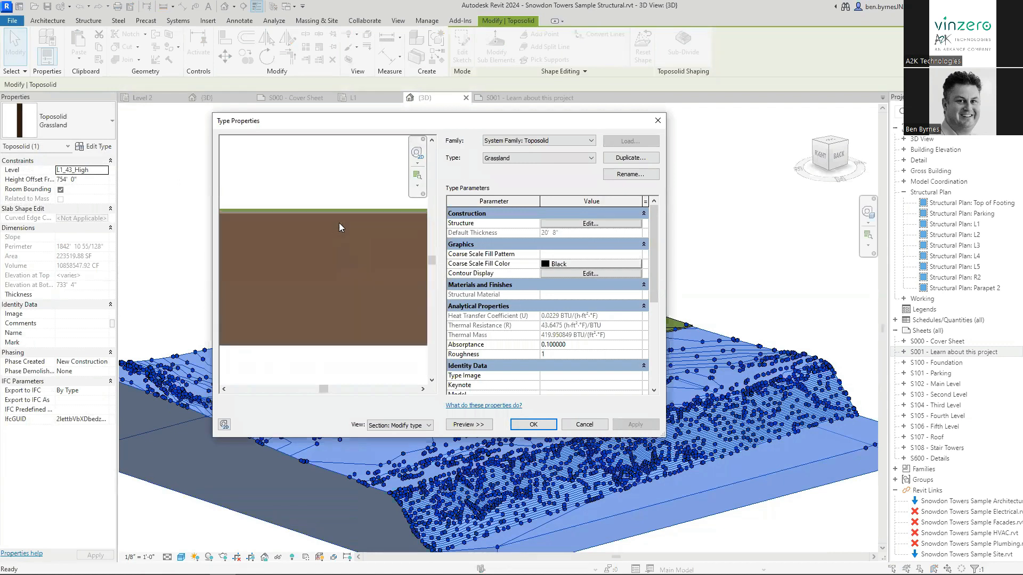
scroll(339, 223, "up", 5)
middle_click_drag(347, 220, 325, 318)
scroll(328, 305, "up", 2)
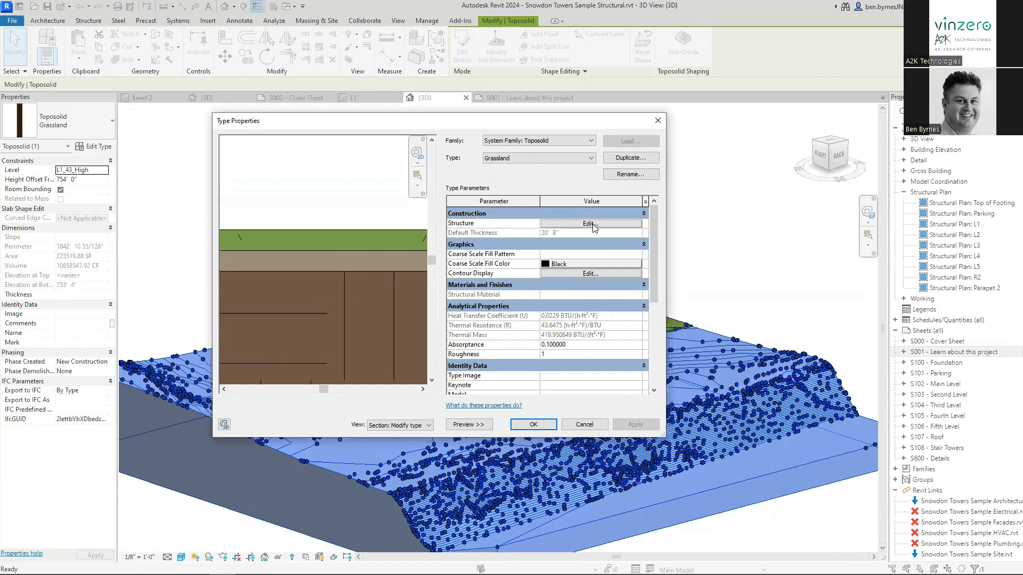
left_click(592, 224)
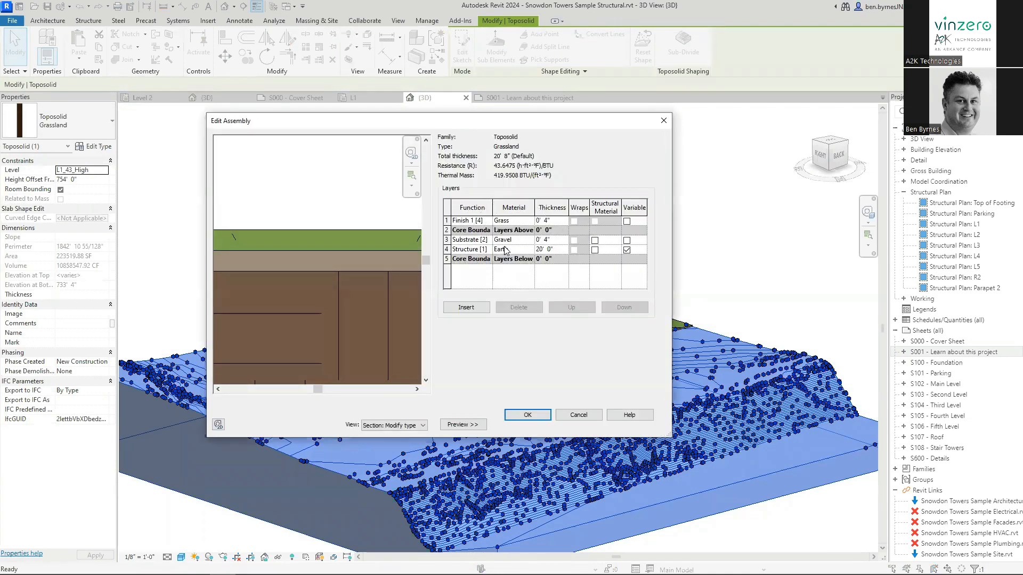
scroll(339, 323, "down", 2)
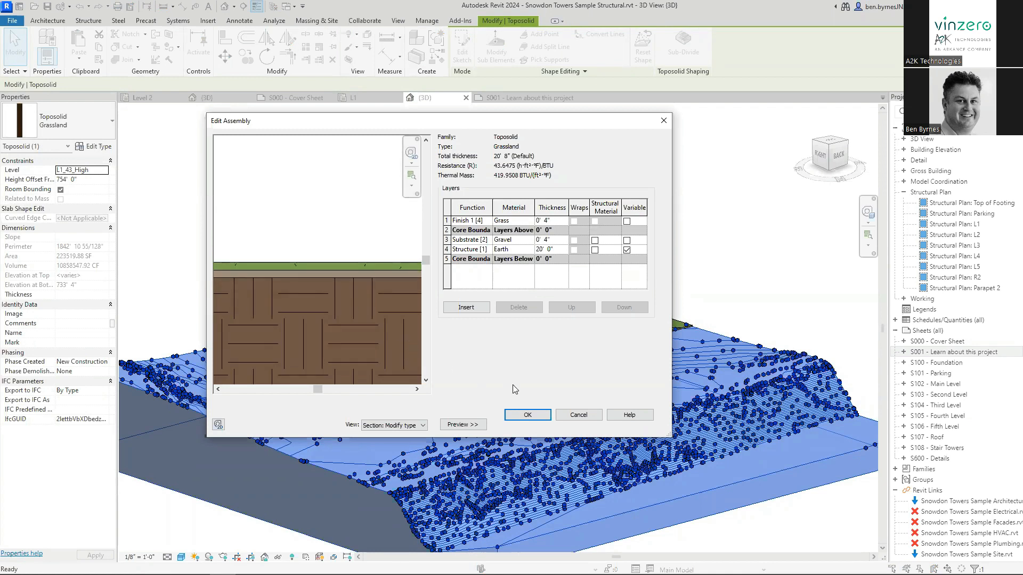
left_click(583, 416)
left_click(593, 427)
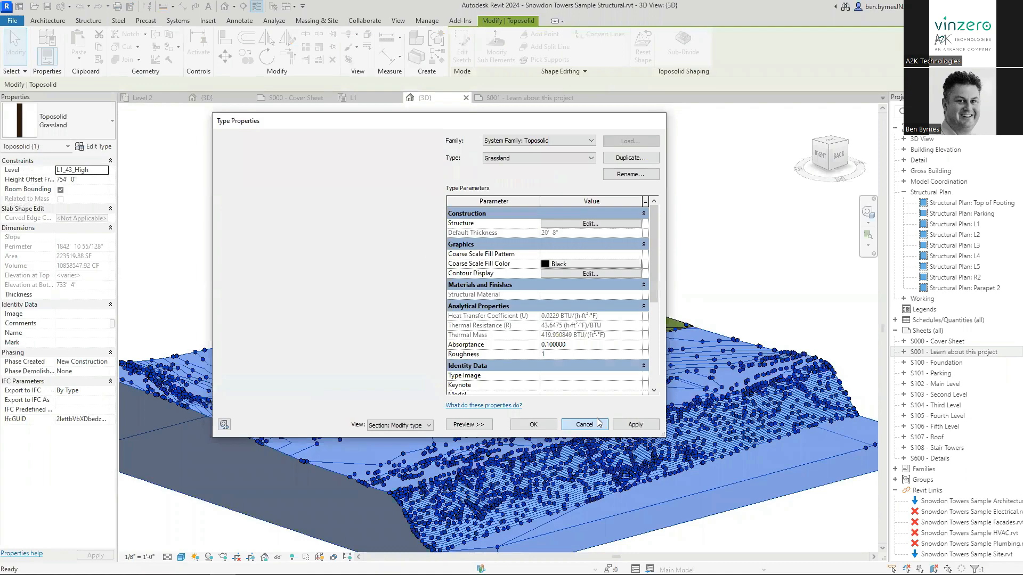
key("Escape")
Step: Create a sub-division on the Grassland toposolid from a rectangular boundary about 228' long over the edge at its highest corner
middle_click_drag(422, 316, 360, 208, "shift")
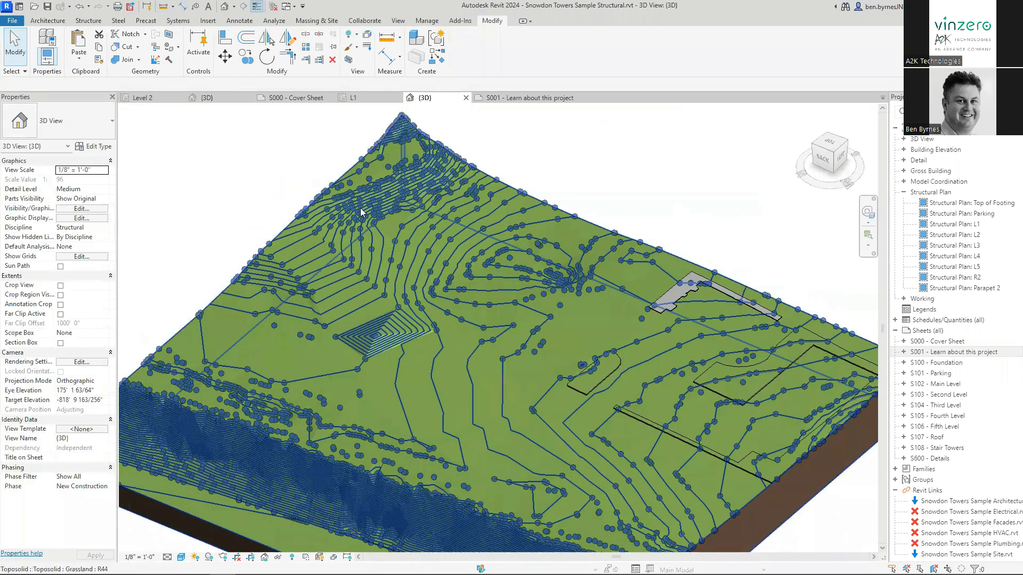
middle_click_drag(628, 184, 678, 297)
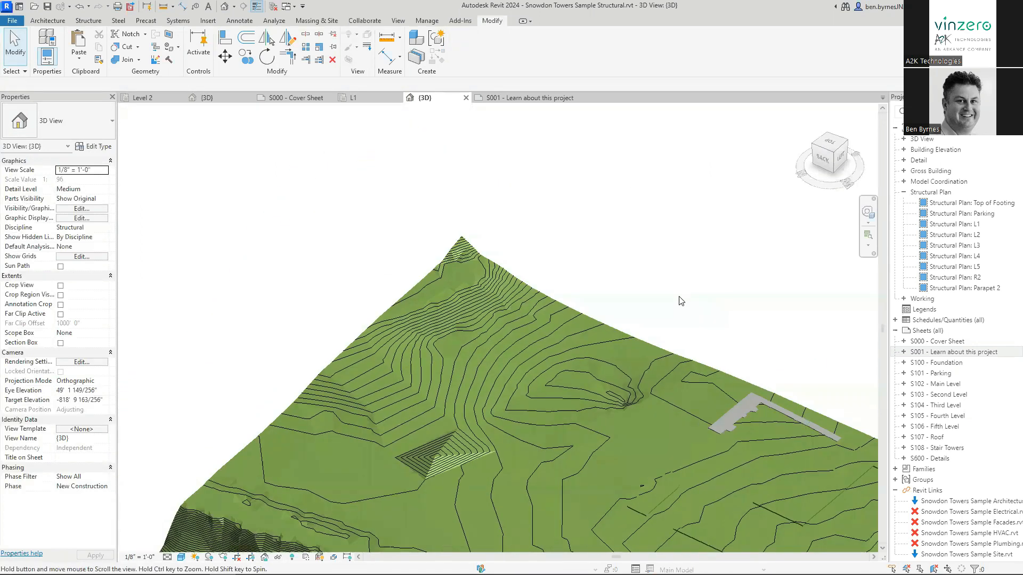
scroll(566, 237, "up", 3)
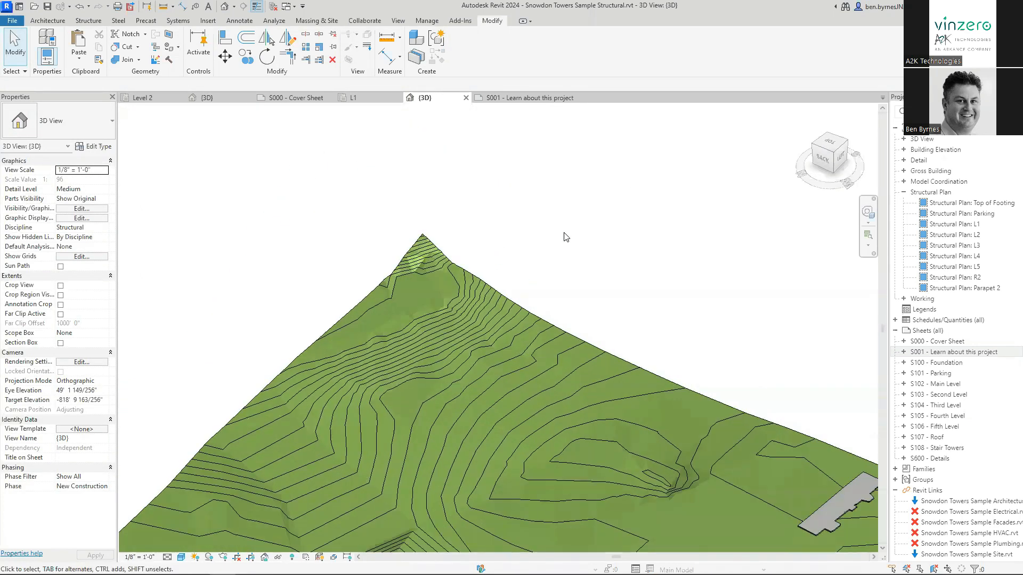
left_click(411, 334)
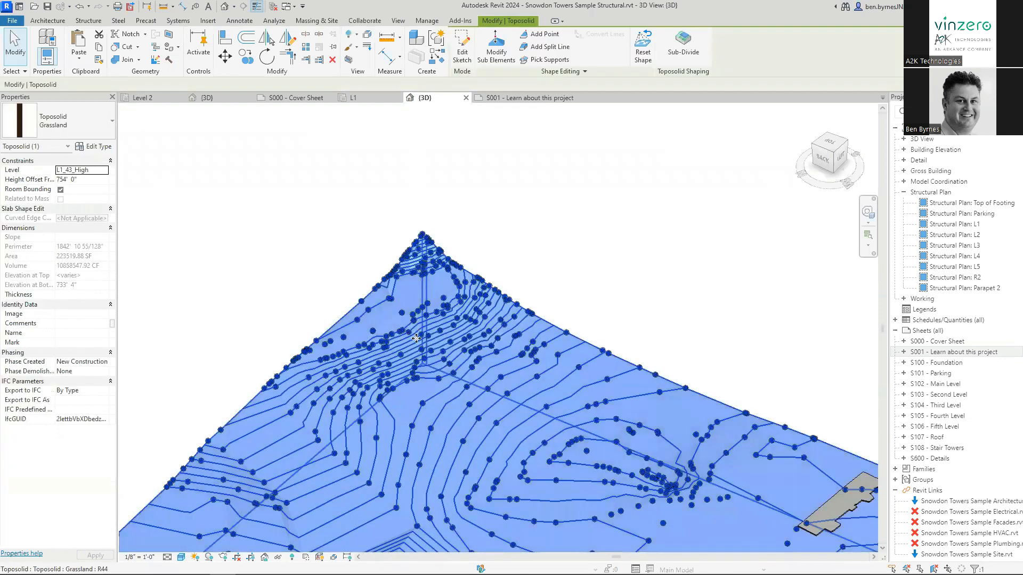
left_click(688, 56)
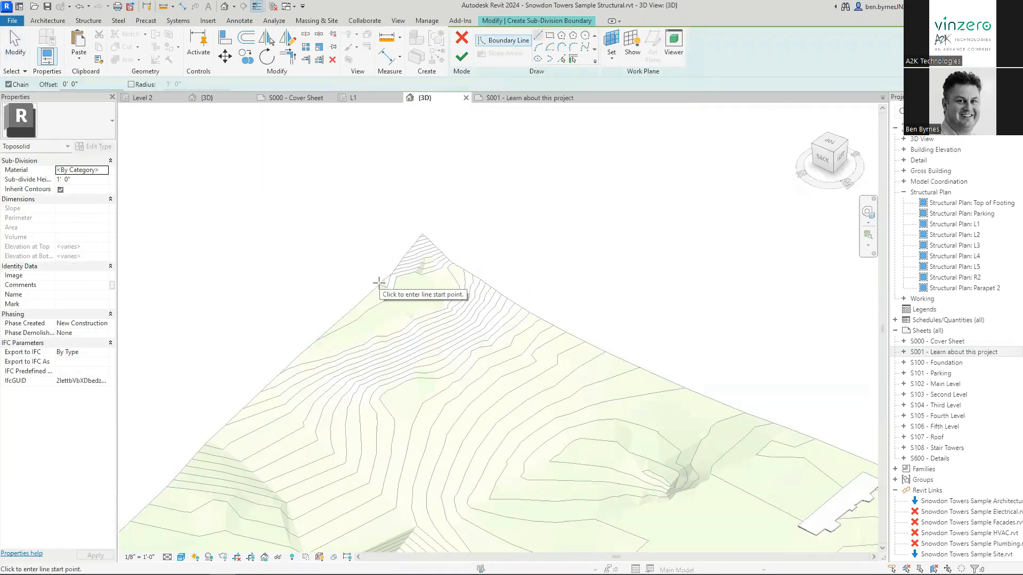
left_click(401, 215)
left_click(658, 480)
middle_click_drag(655, 481, 544, 504, "shift")
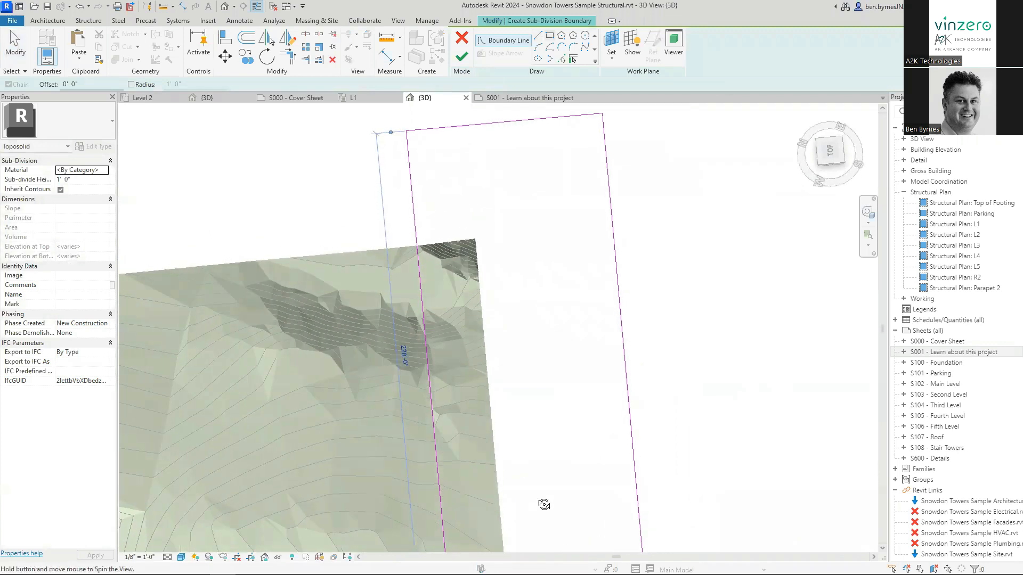
left_click(461, 56)
left_click(578, 418)
middle_click_drag(586, 437, 687, 252, "shift")
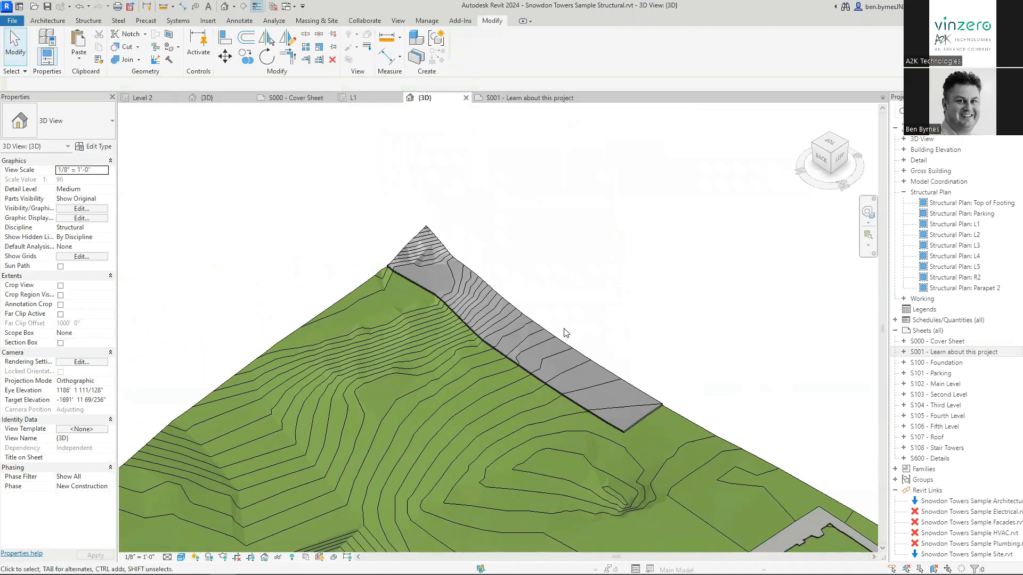
Step: Select the new sub-division along the toposolid's edge and set its Sub-divide Height to 0' 10"
left_click(530, 340)
left_click(390, 290)
middle_click_drag(390, 290, 484, 310, "shift")
key("Escape")
scroll(624, 396, "up", 6)
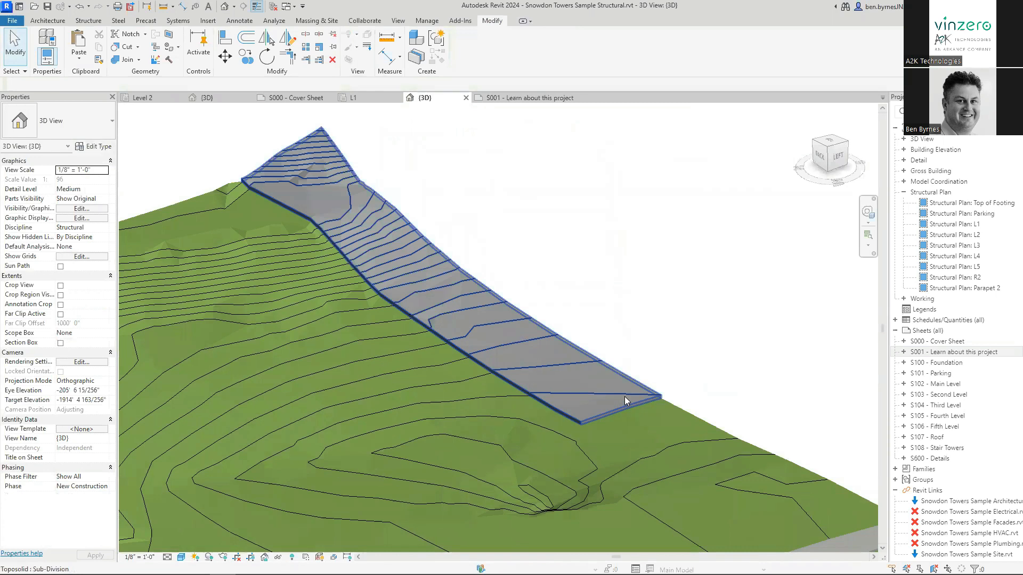
left_click(495, 402)
middle_click_drag(495, 401, 458, 362, "shift")
left_click(241, 304)
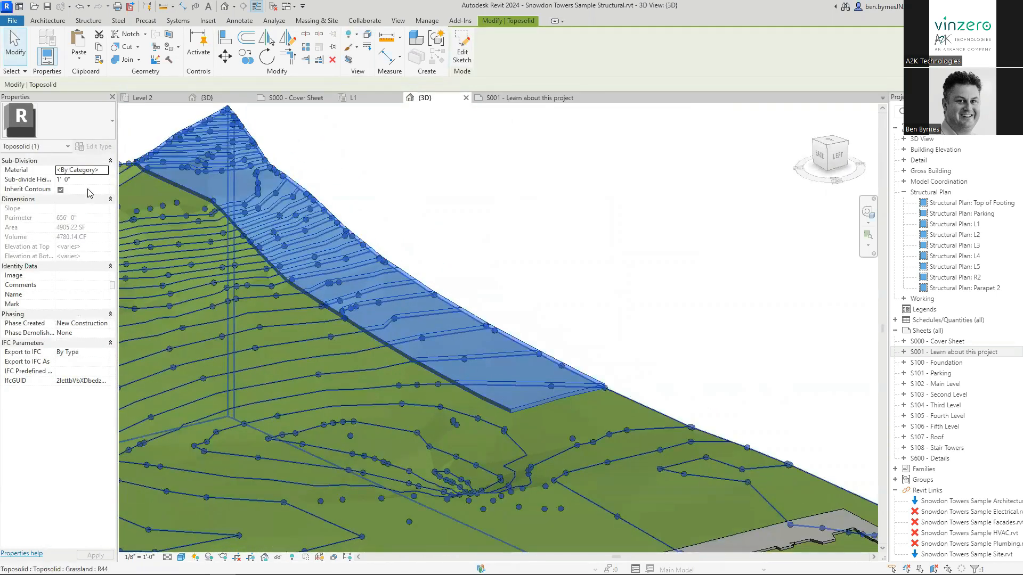
left_click(97, 180)
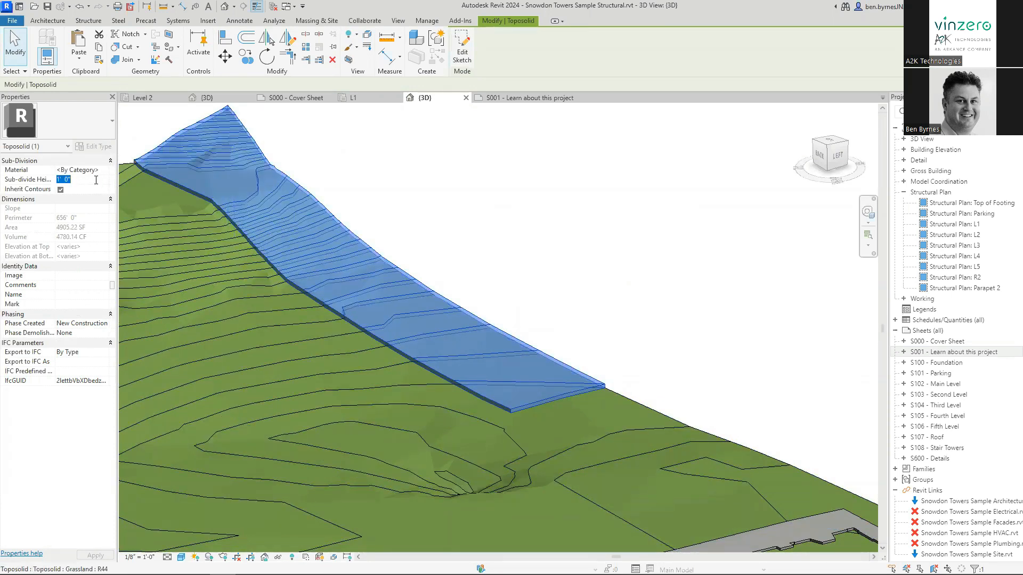
type("10")
key("Return")
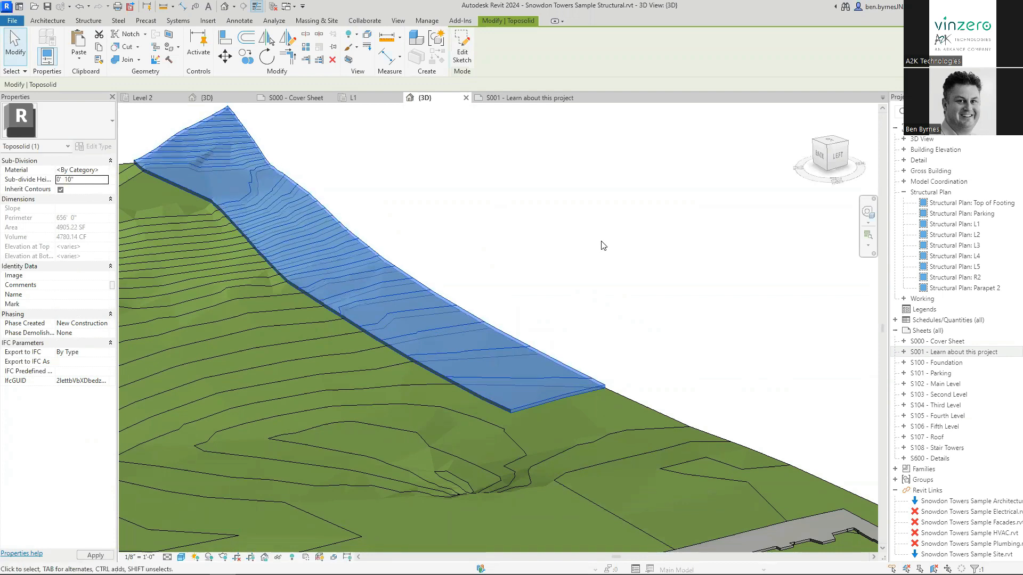
Step: Open the edge sub-division's boundary sketch, finish it without changes, and view the whole toposolid
left_click(567, 274)
left_click(572, 379)
left_click(463, 46)
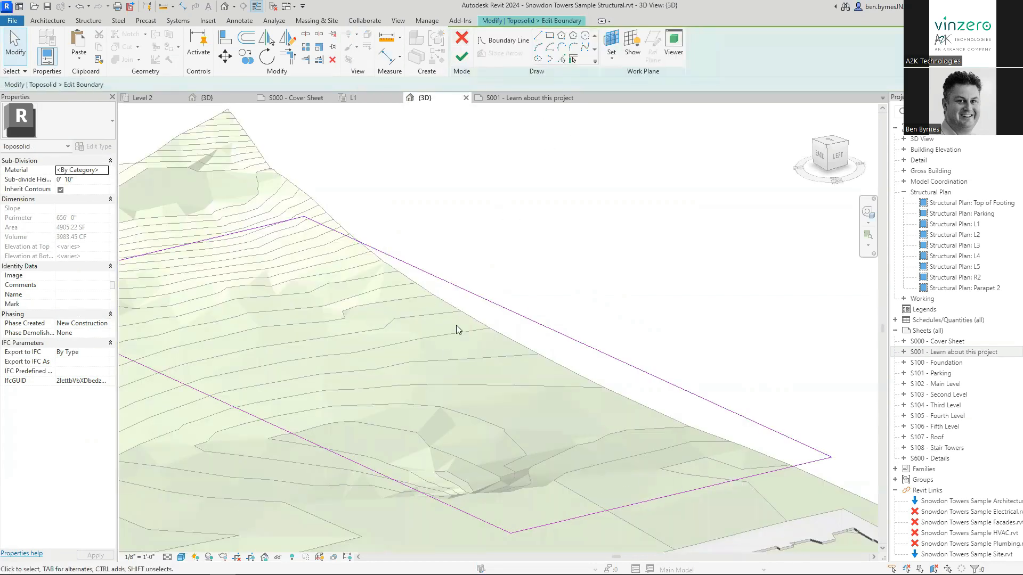
left_click(462, 57)
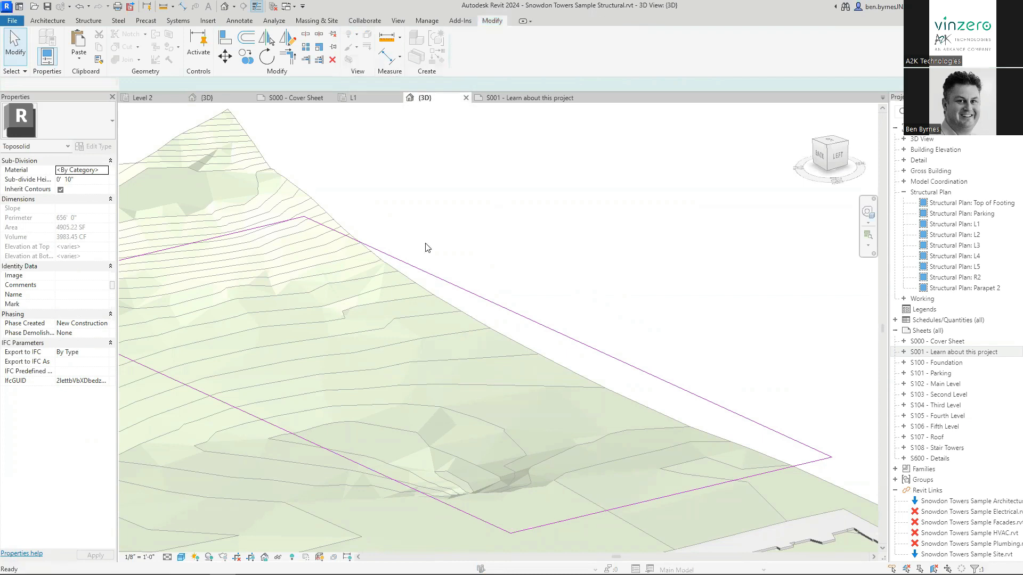
key("Escape")
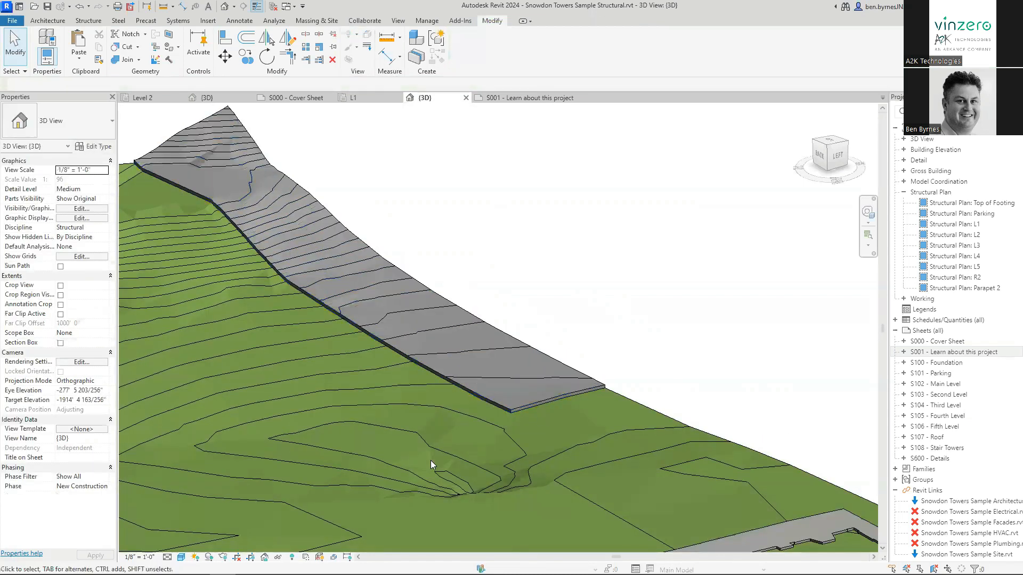
middle_click_drag(431, 460, 558, 378, "shift")
scroll(557, 382, "down", 5)
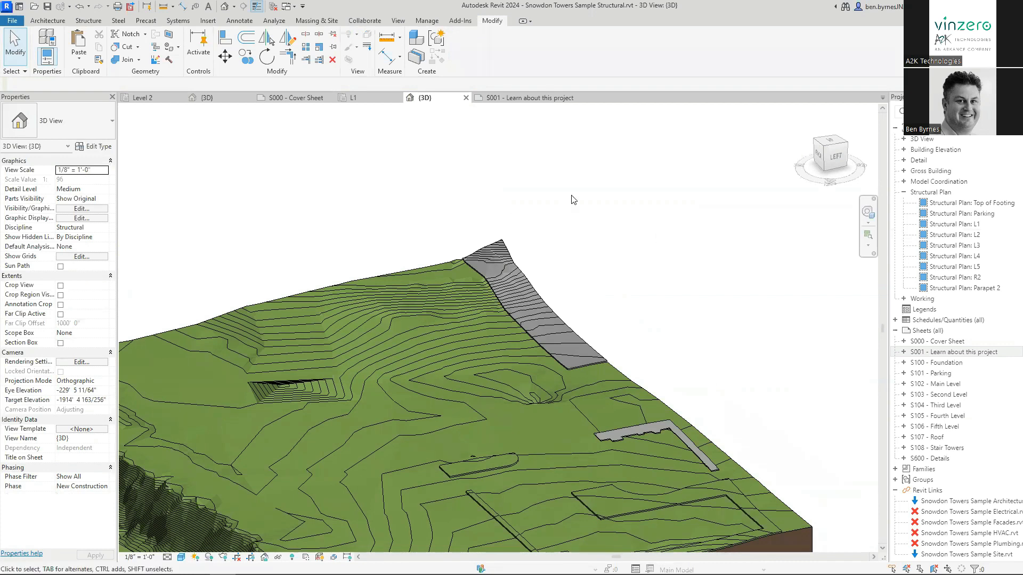
middle_click_drag(361, 200, 814, 470, "shift")
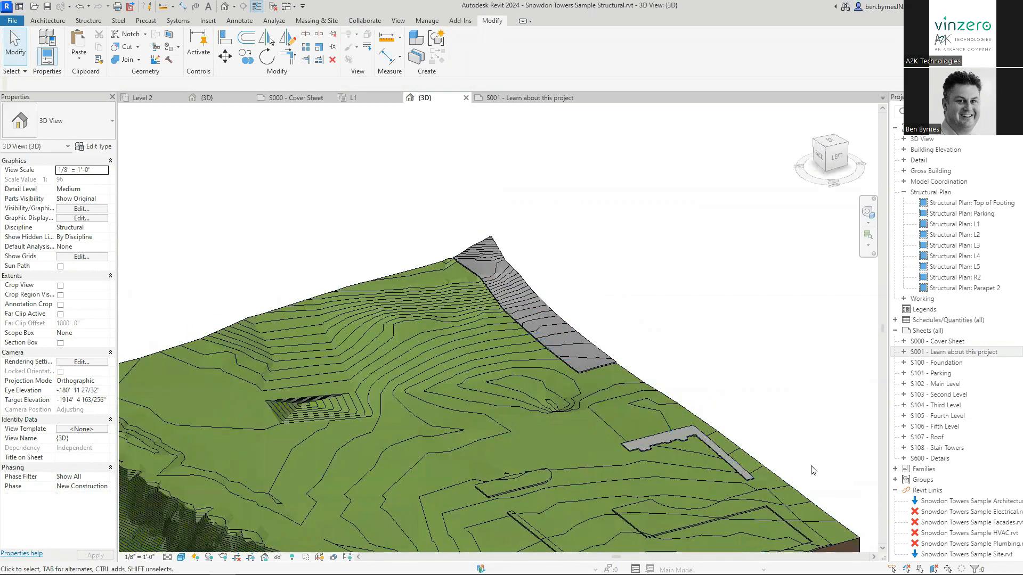
Step: Look through the Project Browser options available for the Detail views, Schedules/Quantities and the S108 - Stair Towers sheet
right_click(992, 163)
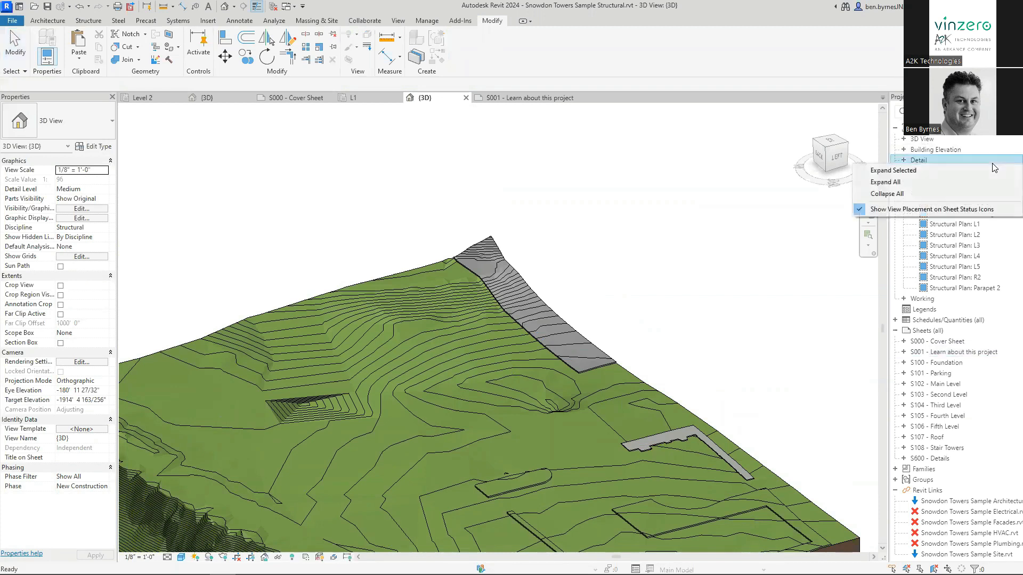
right_click(1006, 321)
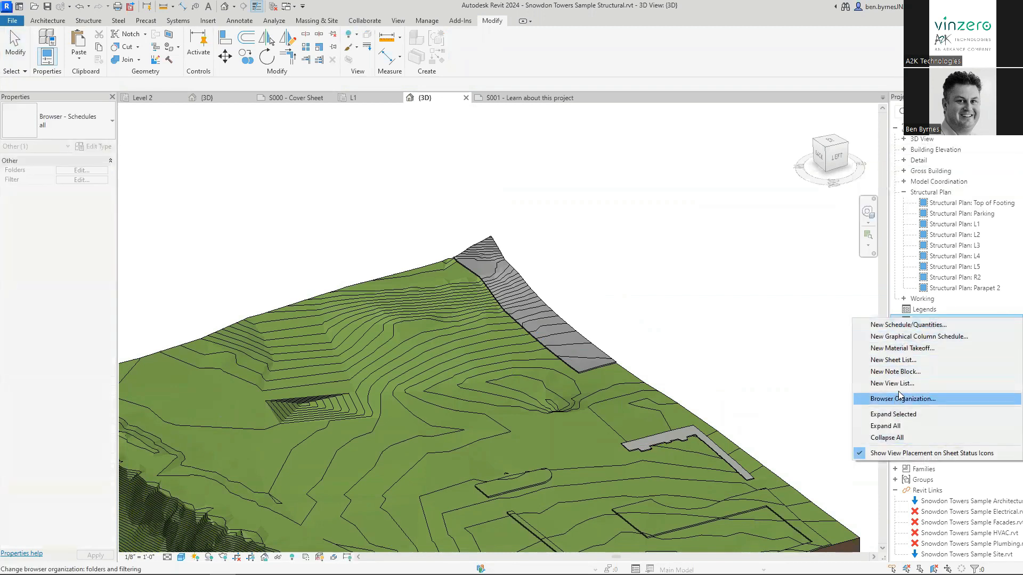
key("Escape")
left_click(1000, 428)
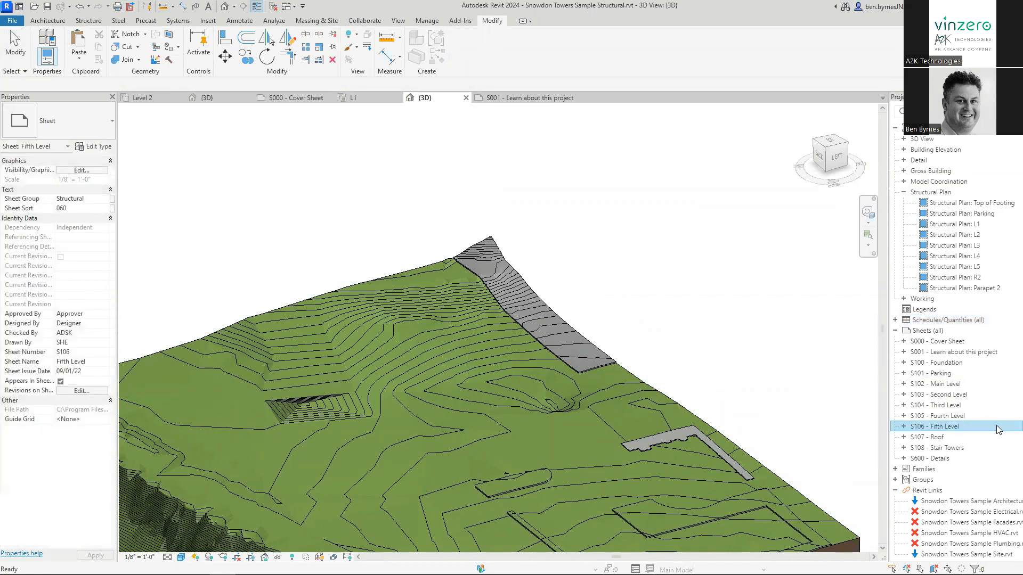
right_click(1007, 452)
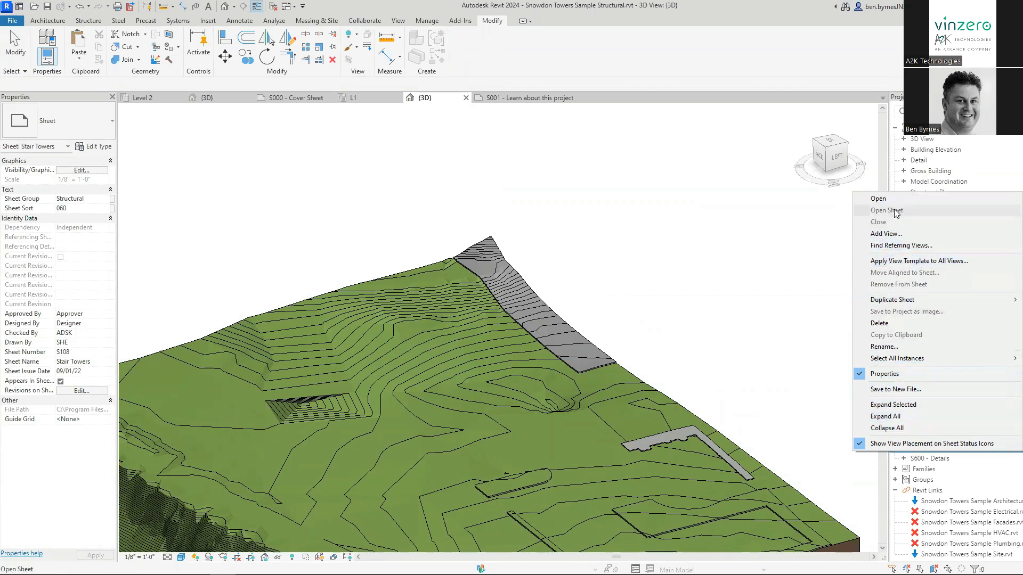
left_click(896, 417)
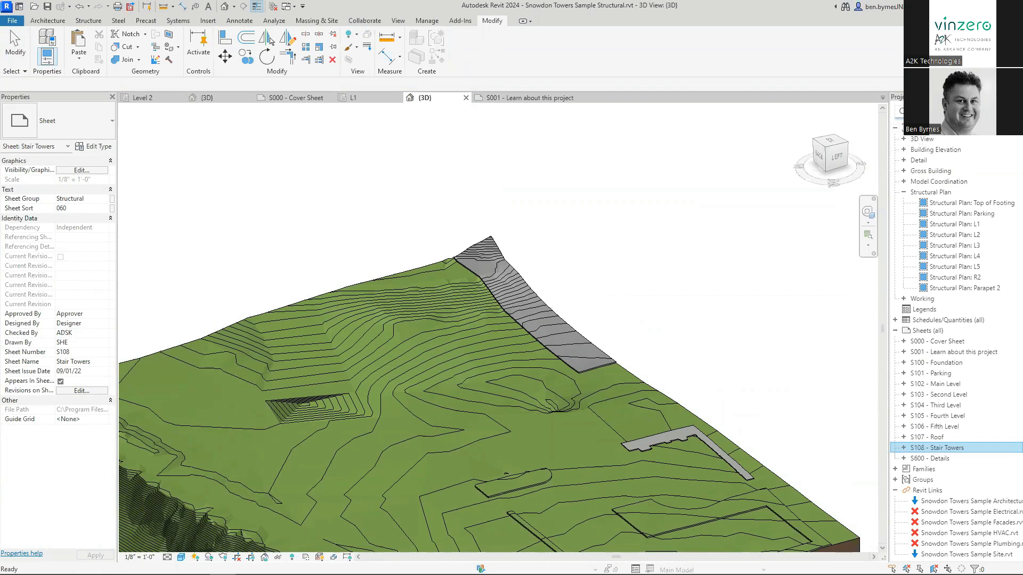
Step: Search the Project Browser for 'me', review the highlighted matches, and clear the search
type("ext")
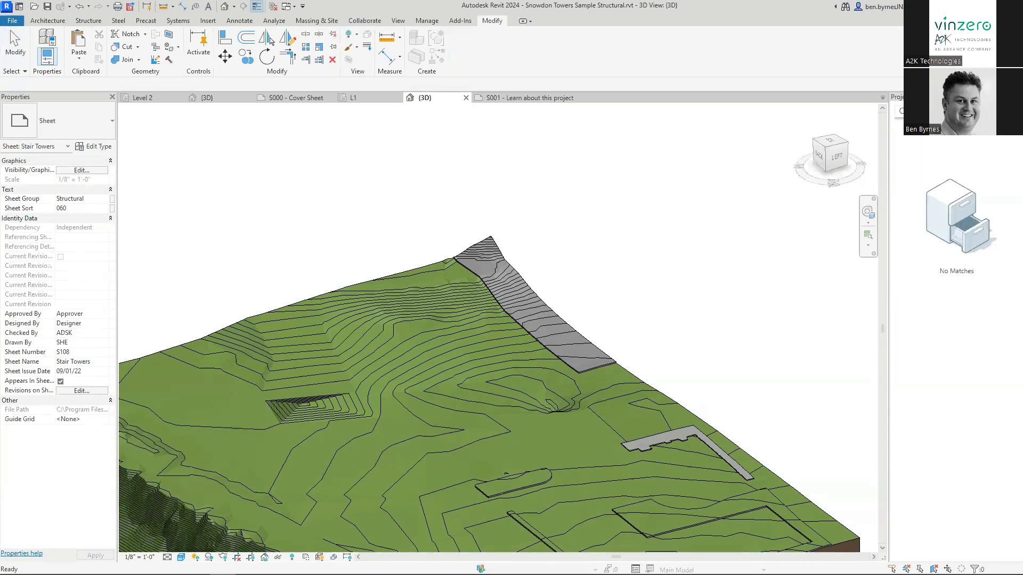
key("BackSpace")
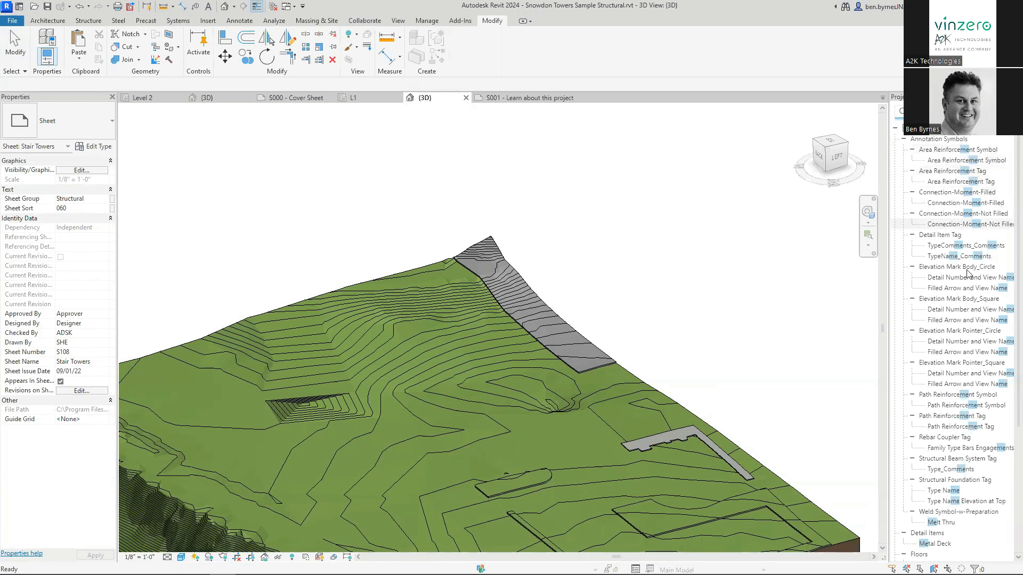
scroll(963, 358, "down", 2)
scroll(962, 358, "down", 4)
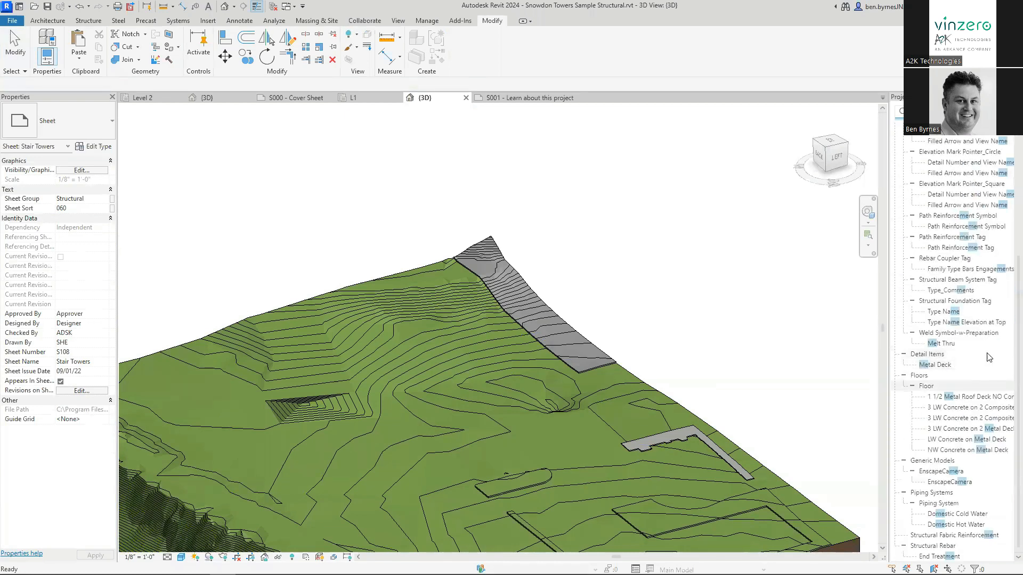
scroll(977, 416, "down", 1)
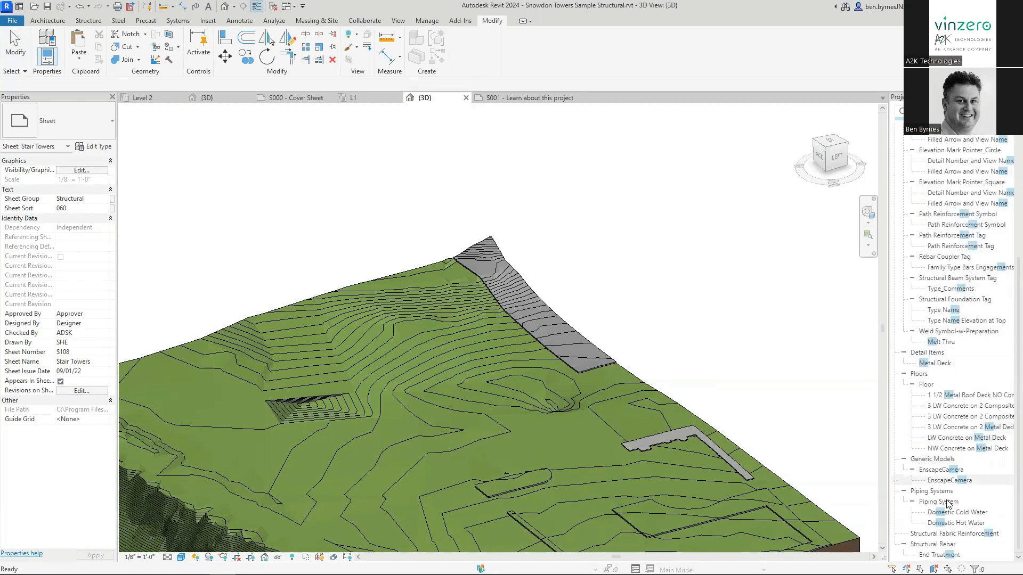
scroll(948, 459, "up", 6)
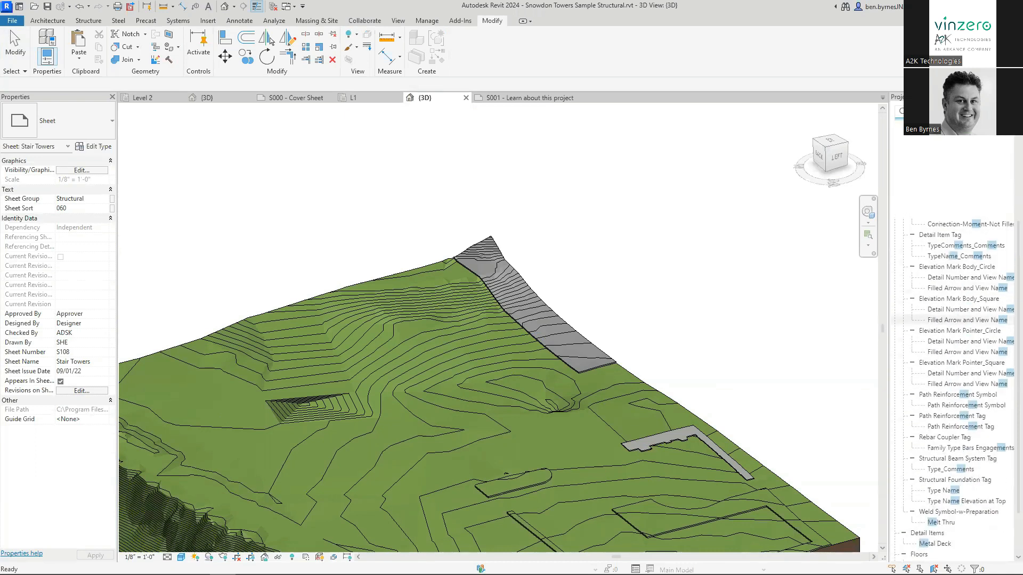
key("BackSpace")
key("BackSpace")
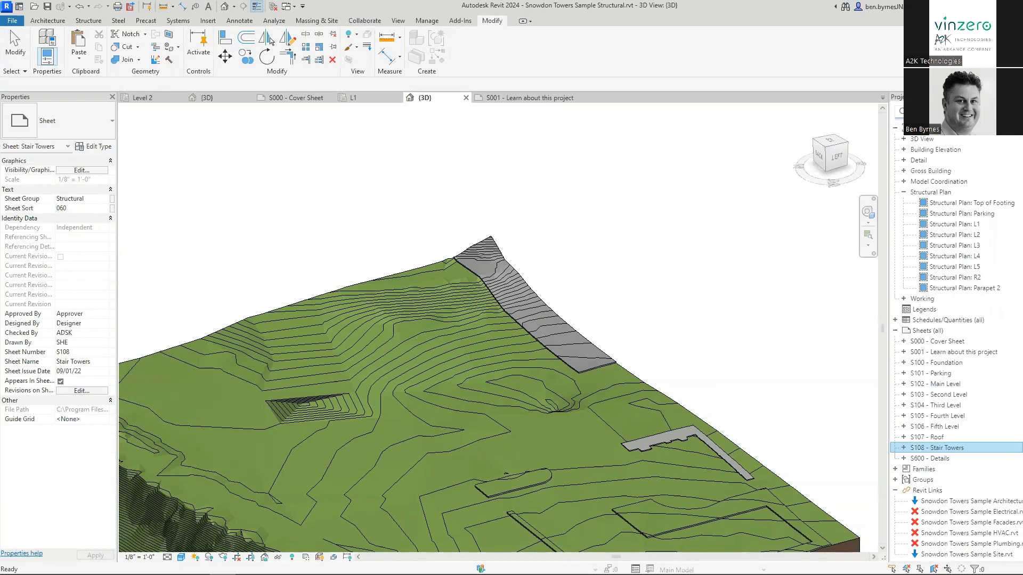
left_click(681, 175)
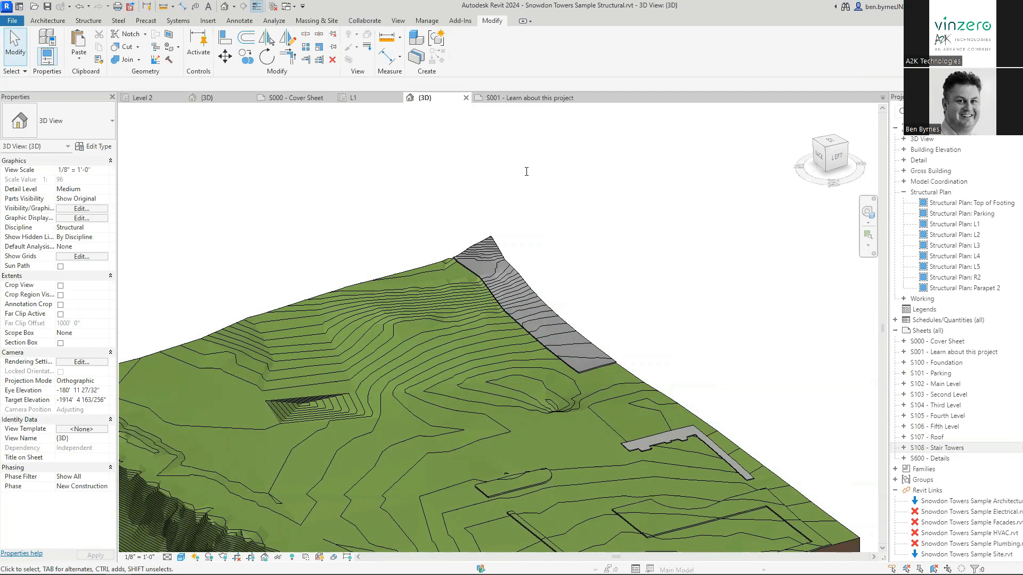
Step: Switch to the web browser with the VinZero - A2K Technologies YouTube channel and pause and mute its featured video
left_click(686, 111)
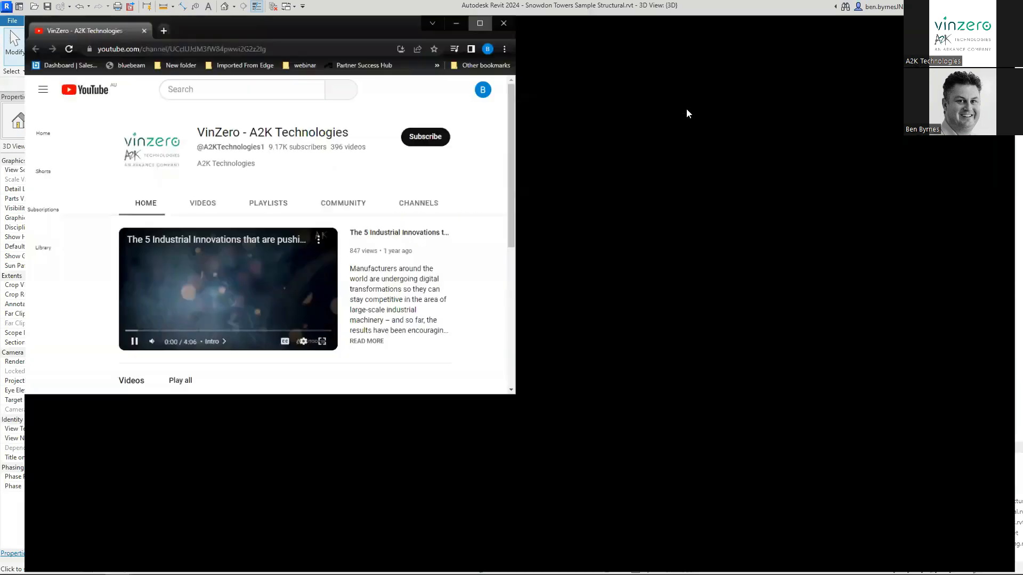
left_click(244, 330)
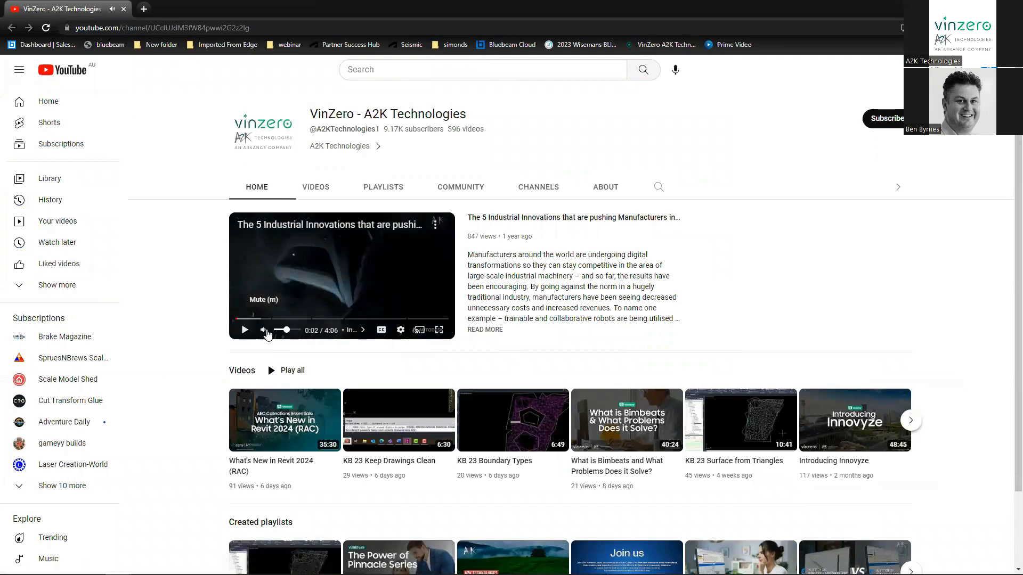
left_click(263, 330)
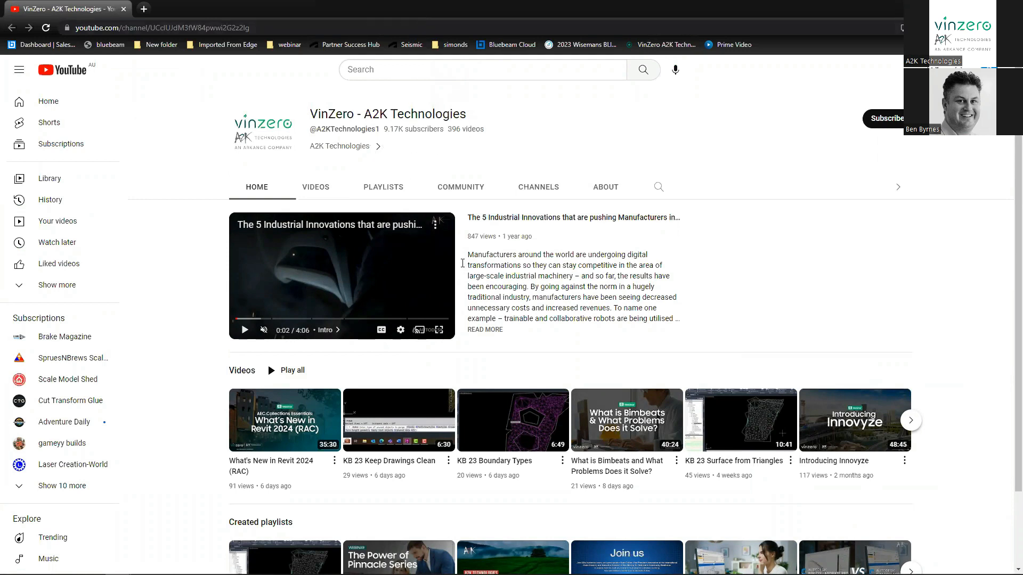
Step: Look over the YouTube channel's videos and created playlists, and minimise the web browser to return to Revit
scroll(463, 263, "down", 2)
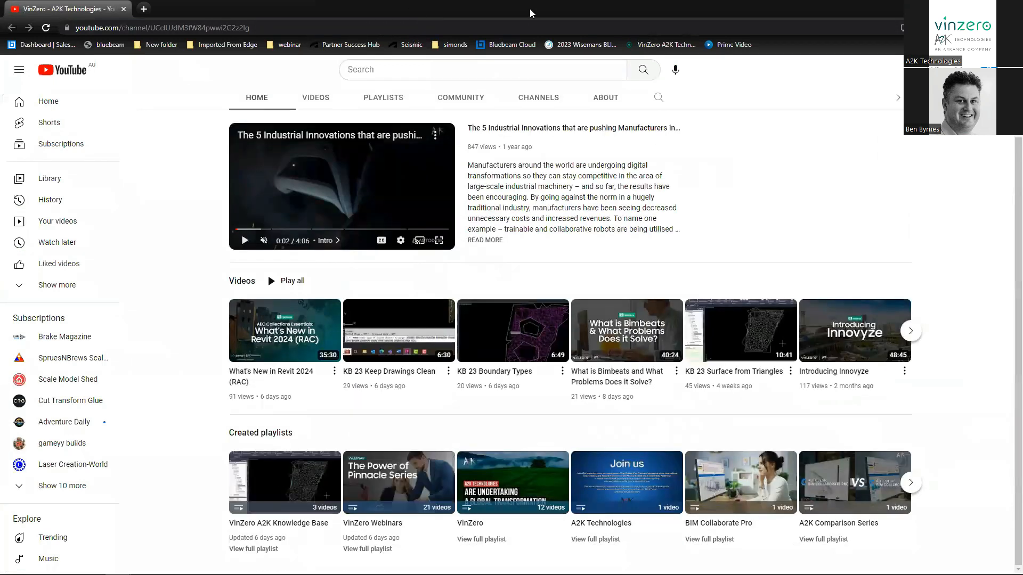
double_click(530, 12)
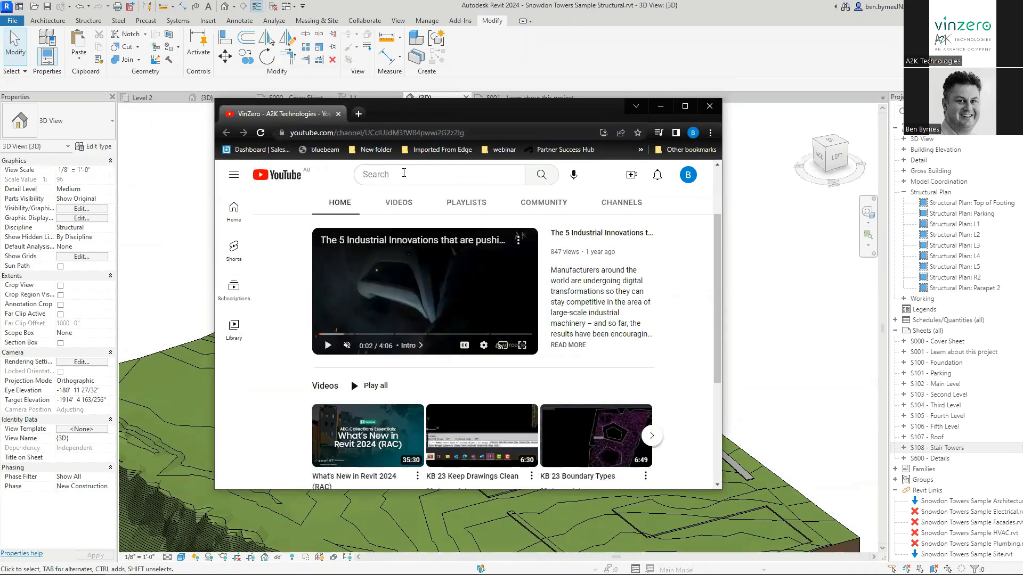
scroll(354, 224, "up", 2)
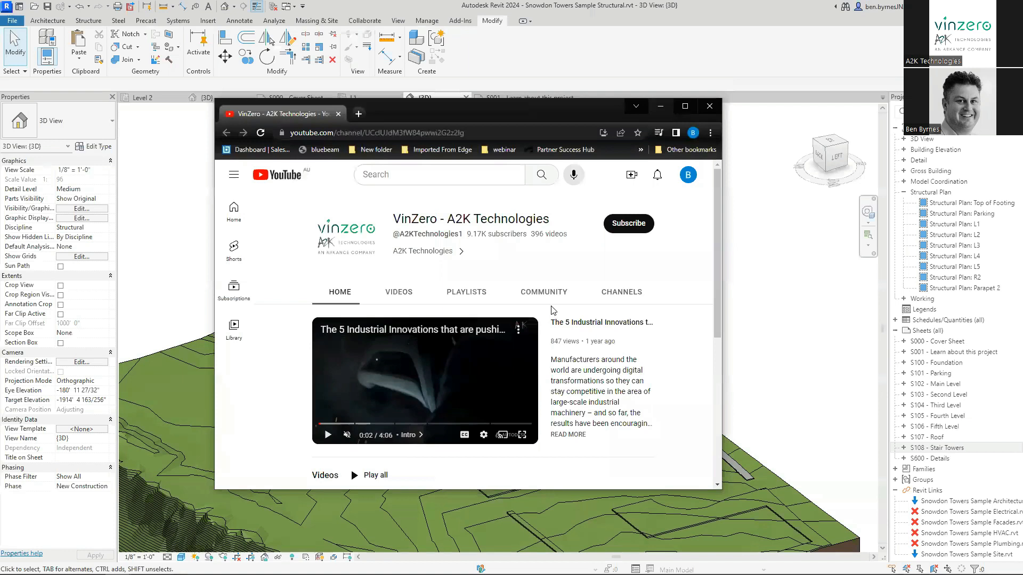
left_click(659, 108)
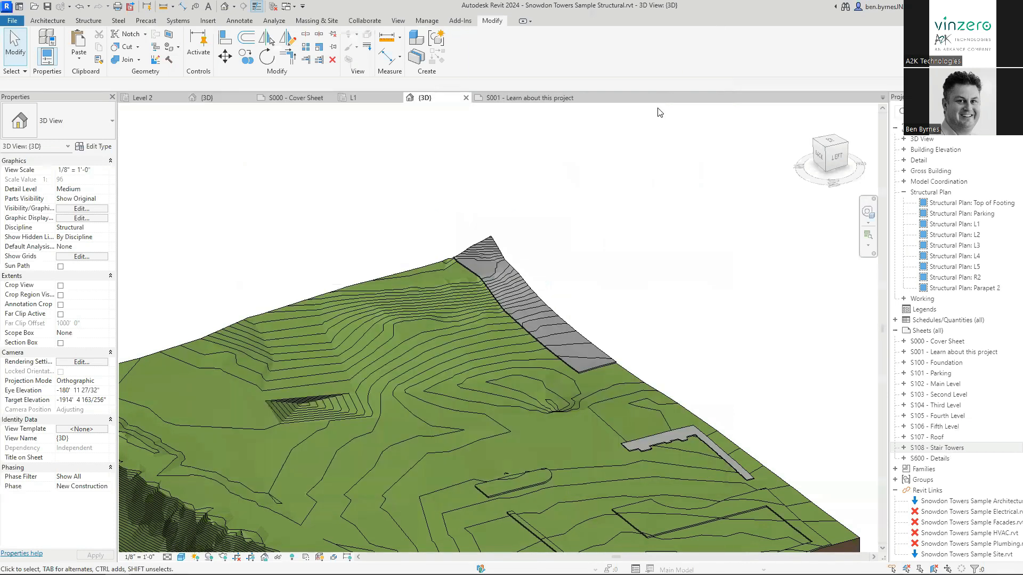